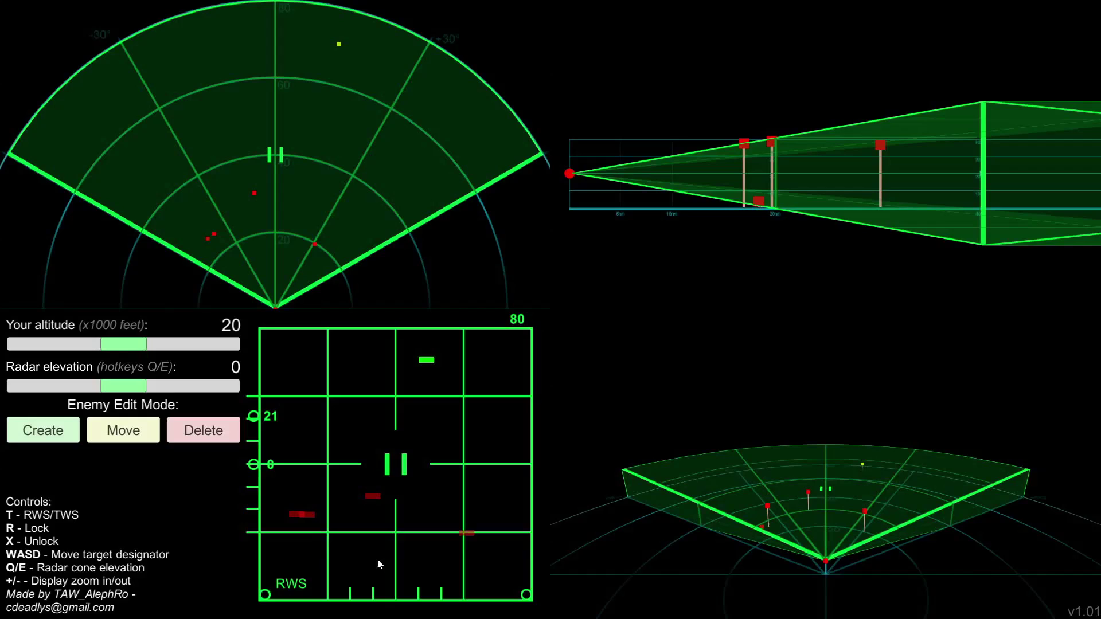
# Sweep the target designator around the radar scope, out to about 58 nm and back in left of the centre line.
pyautogui.press('w')
pyautogui.press('d')
pyautogui.press('s')
pyautogui.press('a')
pyautogui.press('w')
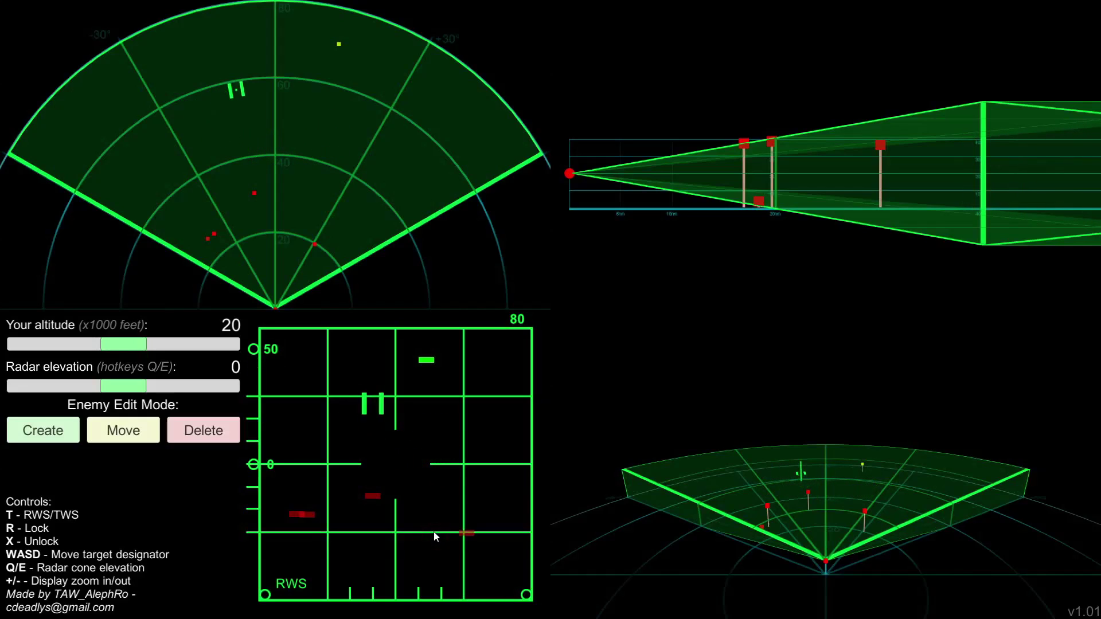
pyautogui.press('d')
pyautogui.press('s')
pyautogui.press('s')
pyautogui.press('a')
# Raise the radar elevation to 8 and bring the target designator closer in, just left of the centre line.
pyautogui.press('e')
pyautogui.press('e')
pyautogui.press('e')
pyautogui.press('e')
pyautogui.press('e')
pyautogui.press('e')
pyautogui.press('e')
pyautogui.press('e')
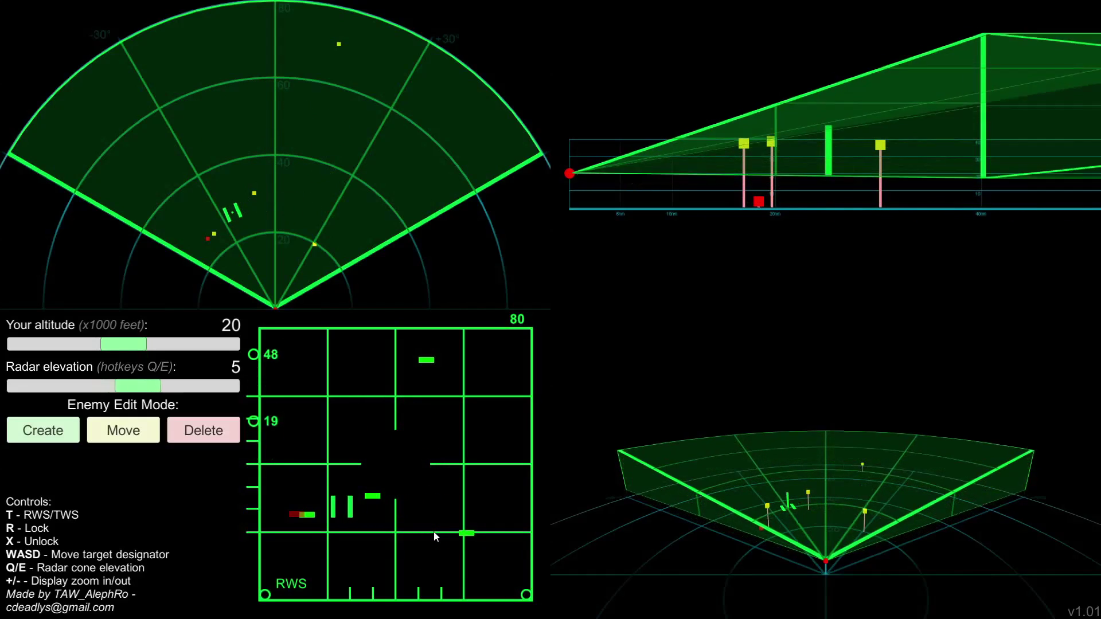
pyautogui.press('s')
pyautogui.press('d')
# Examine the radar scan sector and its contacts in the top-down view, both as a whole and up close.
pyautogui.moveTo(237, 211); pyautogui.dragTo(295, 254)
pyautogui.scroll(5, 259, 235)
pyautogui.scroll(-6, 253, 237)
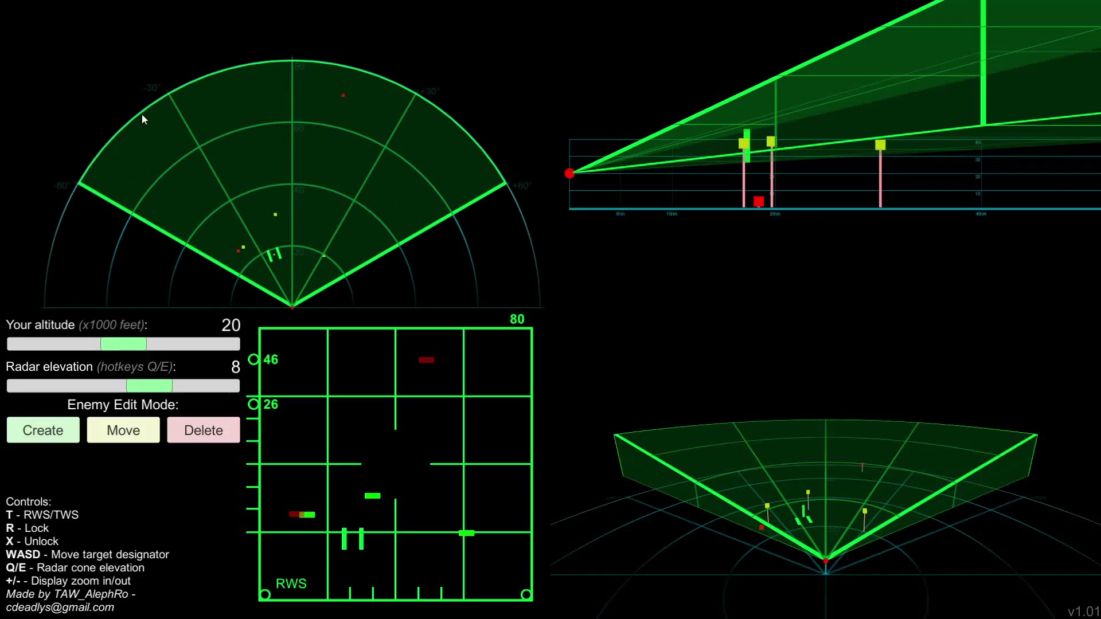
pyautogui.moveTo(164, 111); pyautogui.dragTo(134, 166)
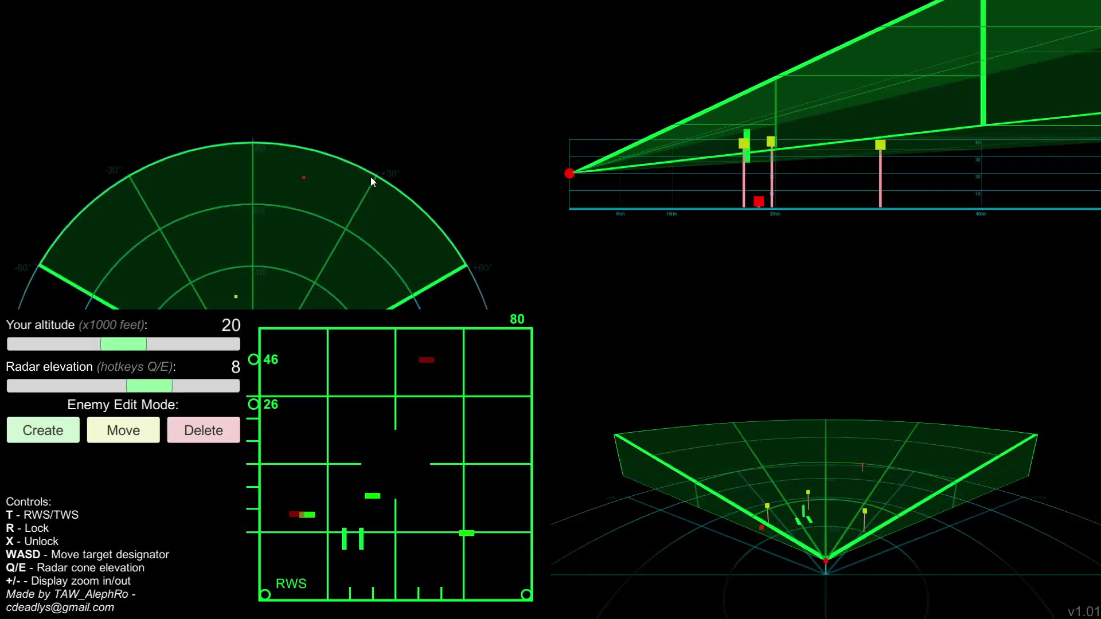
pyautogui.moveTo(371, 176); pyautogui.dragTo(376, 206)
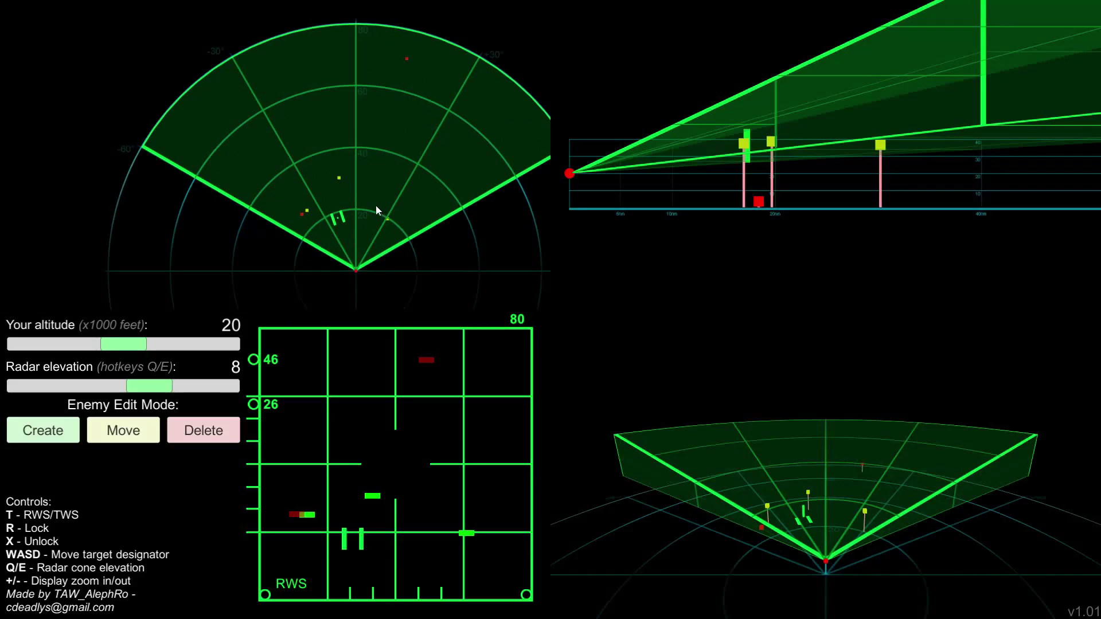
pyautogui.scroll(4, 376, 205)
pyautogui.moveTo(398, 156); pyautogui.dragTo(367, 107)
pyautogui.scroll(10, 321, 244)
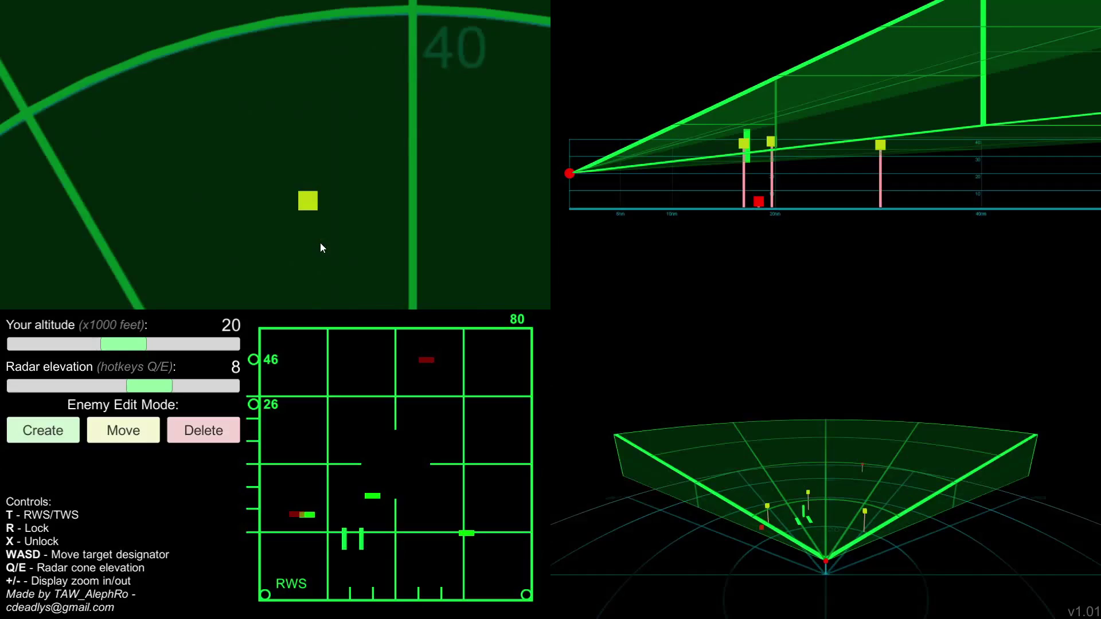
pyautogui.scroll(-8, 320, 247)
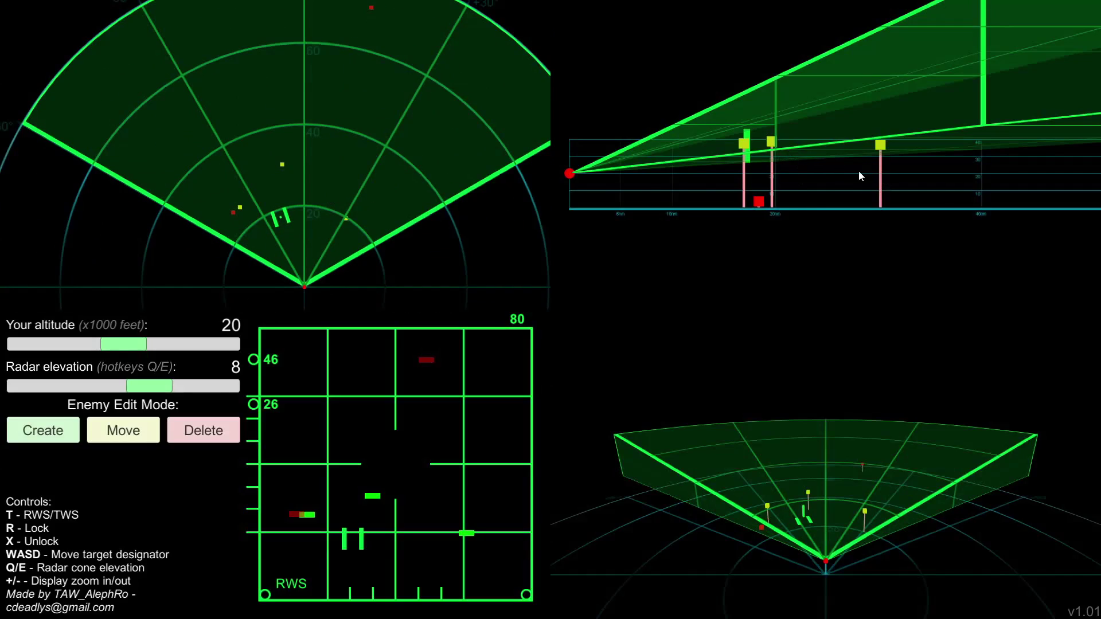
# Examine the radar cone, the contacts and the altitude and range scales in the side view.
pyautogui.moveTo(865, 178); pyautogui.dragTo(907, 214)
pyautogui.scroll(-5, 907, 220)
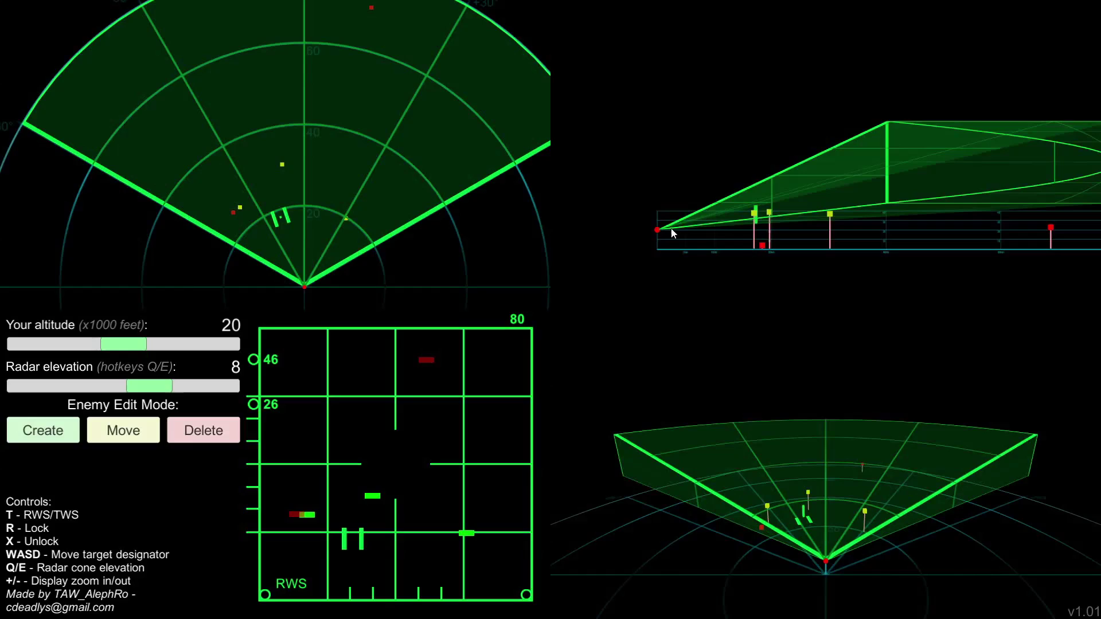
pyautogui.moveTo(691, 235); pyautogui.dragTo(507, 201)
pyautogui.scroll(5, 971, 192)
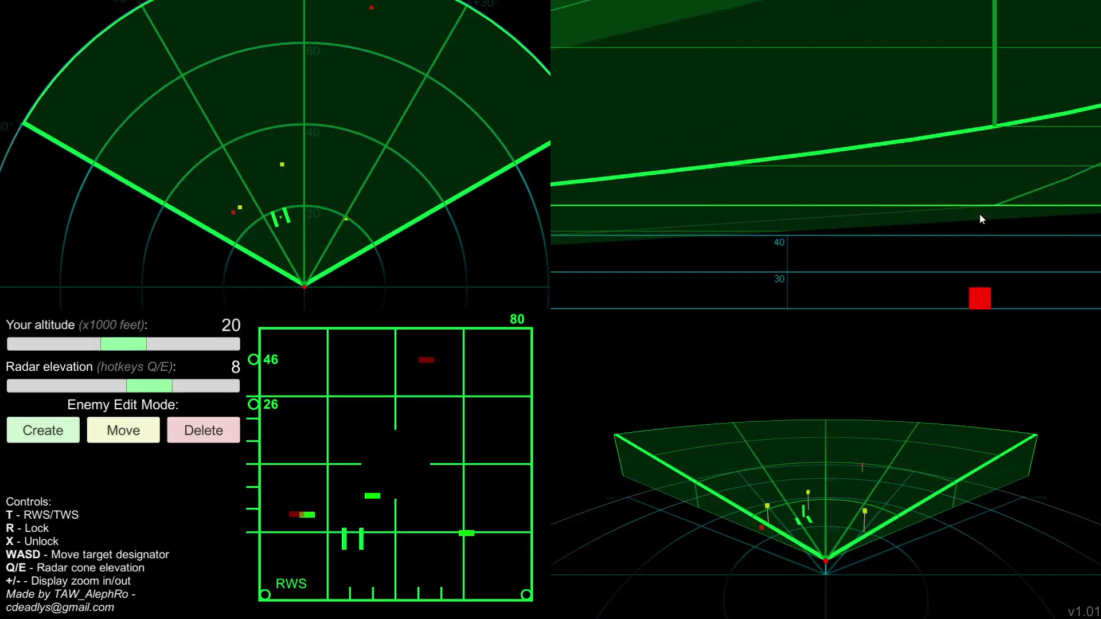
pyautogui.scroll(-5, 864, 253)
pyautogui.moveTo(794, 173); pyautogui.dragTo(1020, 141)
pyautogui.scroll(5, 742, 253)
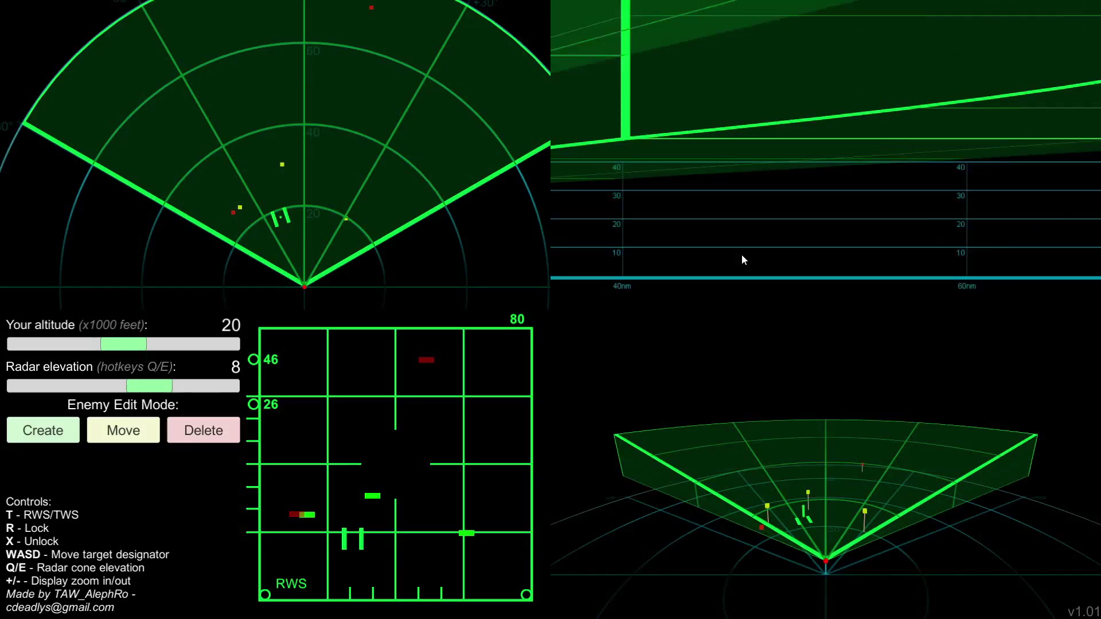
pyautogui.moveTo(742, 253); pyautogui.dragTo(1082, 125)
pyautogui.scroll(-6, 839, 179)
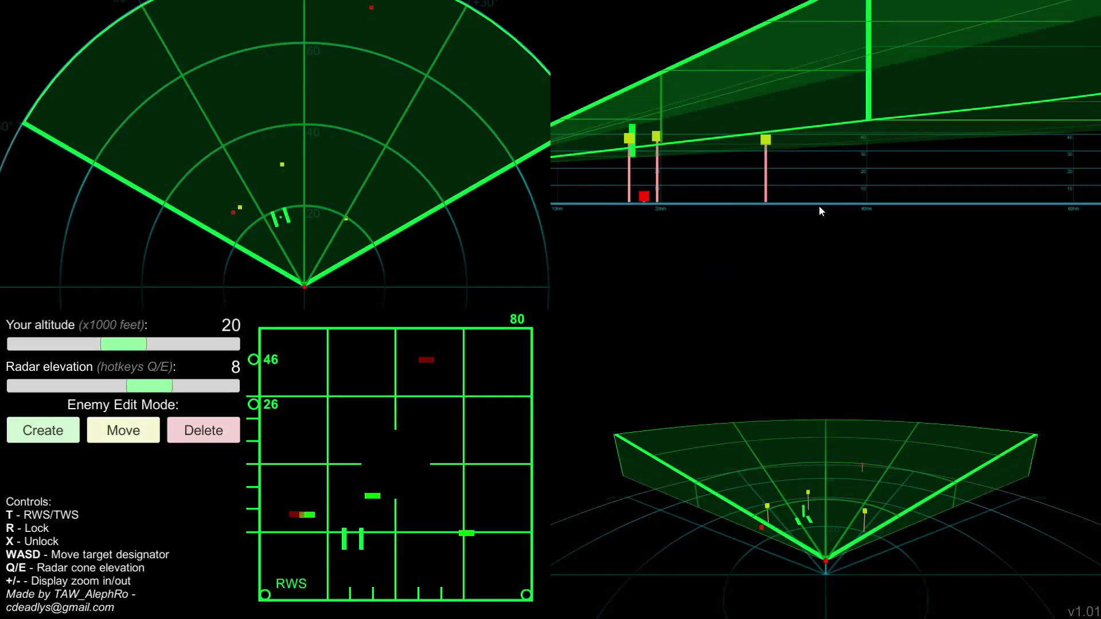
# Examine the radar cone and the contacts in the 3D view from several angles and distances.
pyautogui.moveTo(804, 443); pyautogui.dragTo(807, 507)
pyautogui.scroll(4, 790, 483)
pyautogui.scroll(-12, 790, 484)
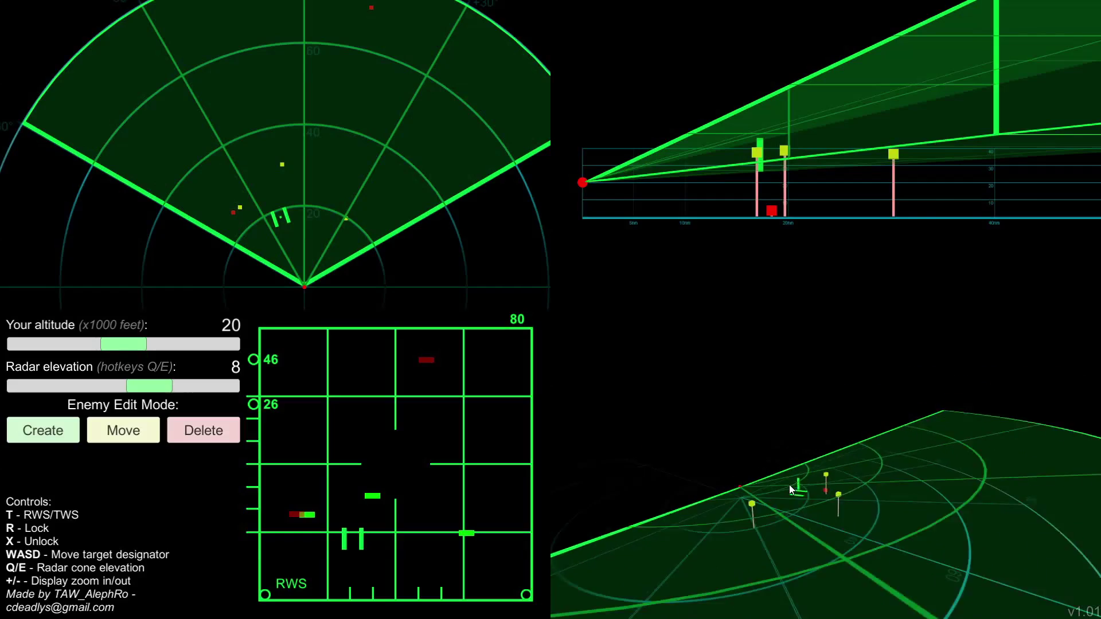
pyautogui.scroll(4, 788, 487)
pyautogui.scroll(4, 784, 486)
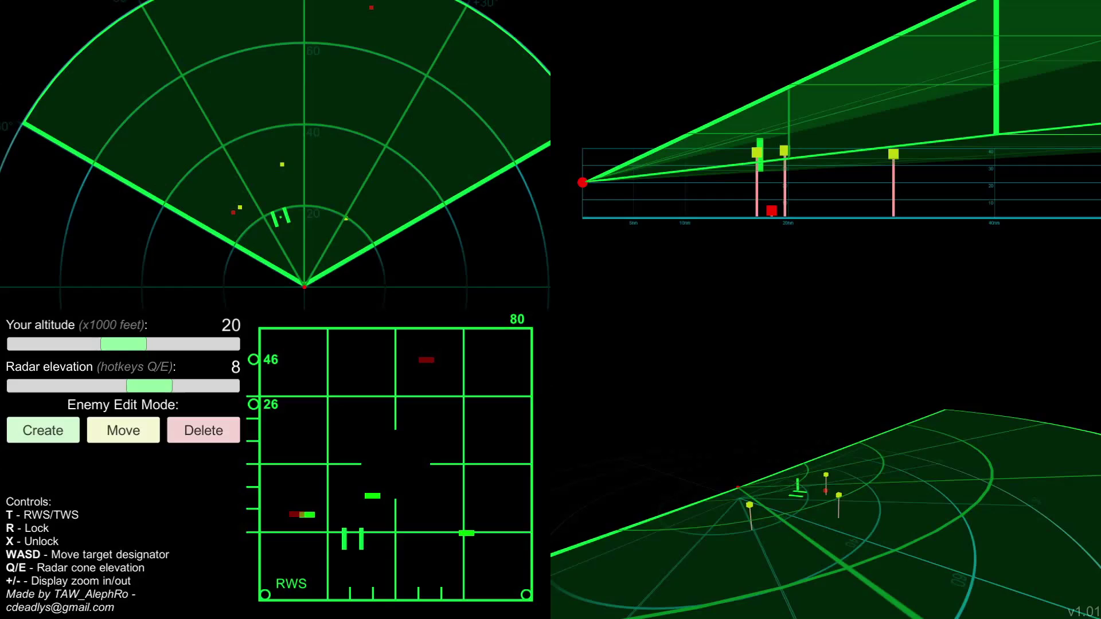
pyautogui.moveTo(748, 475); pyautogui.dragTo(914, 467)
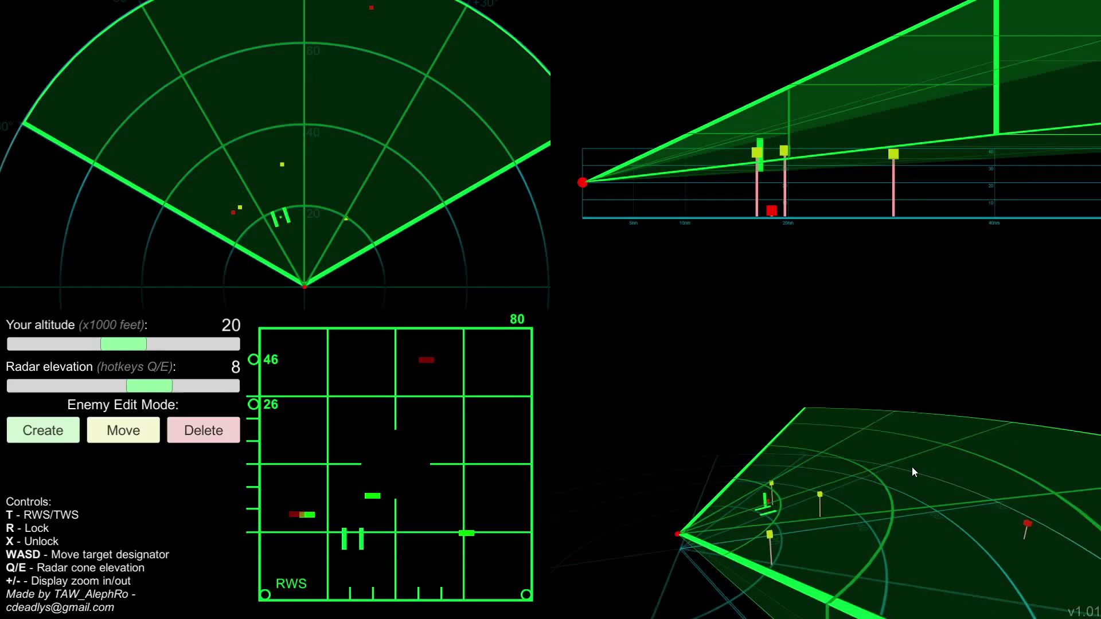
# Move the target designator around the radar scope and leave it right of the centre line at about 30 nm.
pyautogui.press('d')
pyautogui.press('w')
pyautogui.press('d')
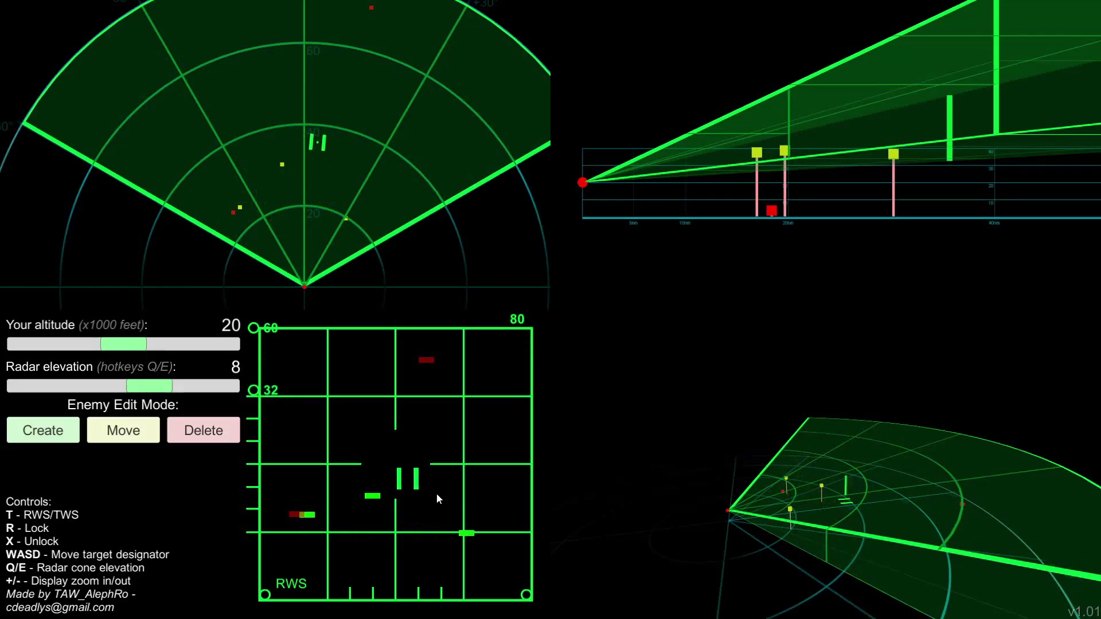
pyautogui.press('a')
pyautogui.press('s')
pyautogui.press('d')
pyautogui.press('w')
pyautogui.press('s')
pyautogui.press('s')
pyautogui.press('a')
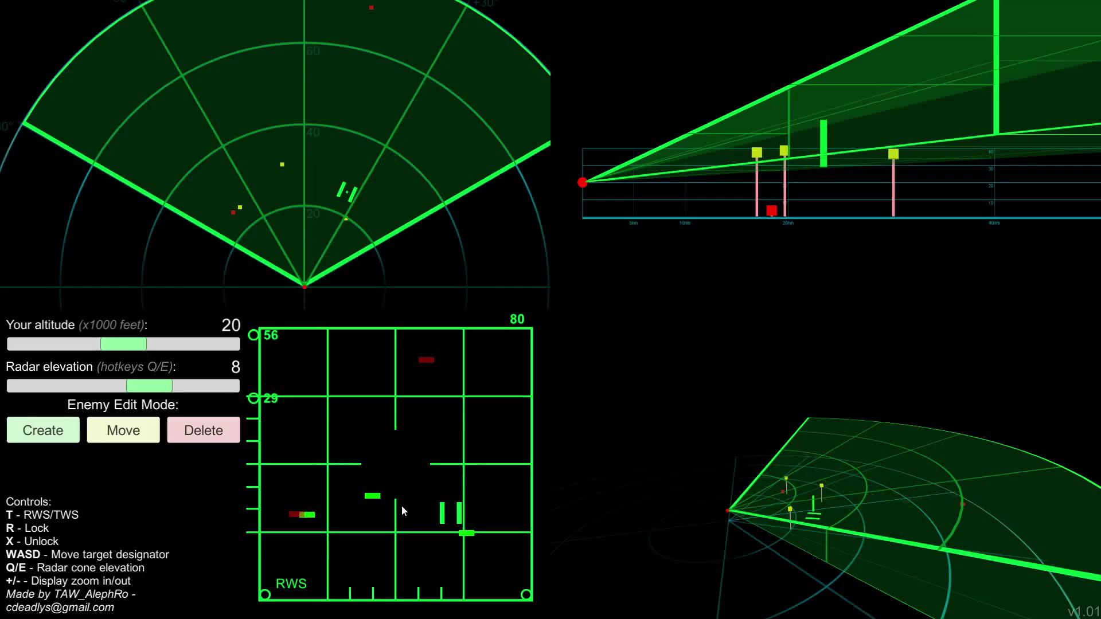
pyautogui.press('w')
pyautogui.press('d')
pyautogui.press('s')
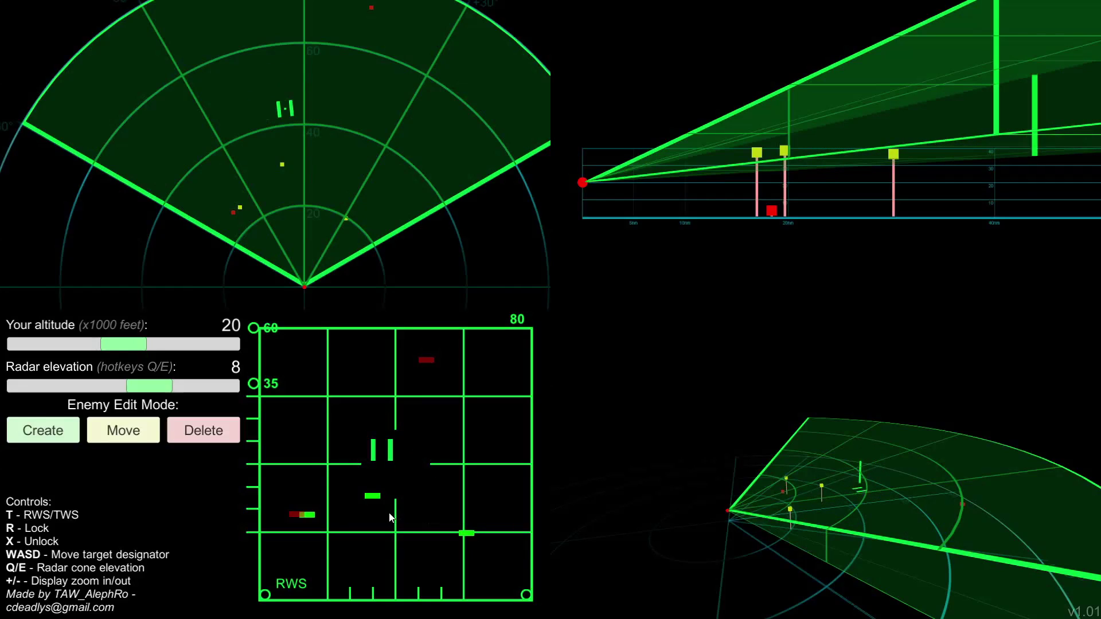
pyautogui.press('s')
pyautogui.press('d')
# Sweep the radar elevation down to -18, up to 10 and back down to 1.
pyautogui.press('q')
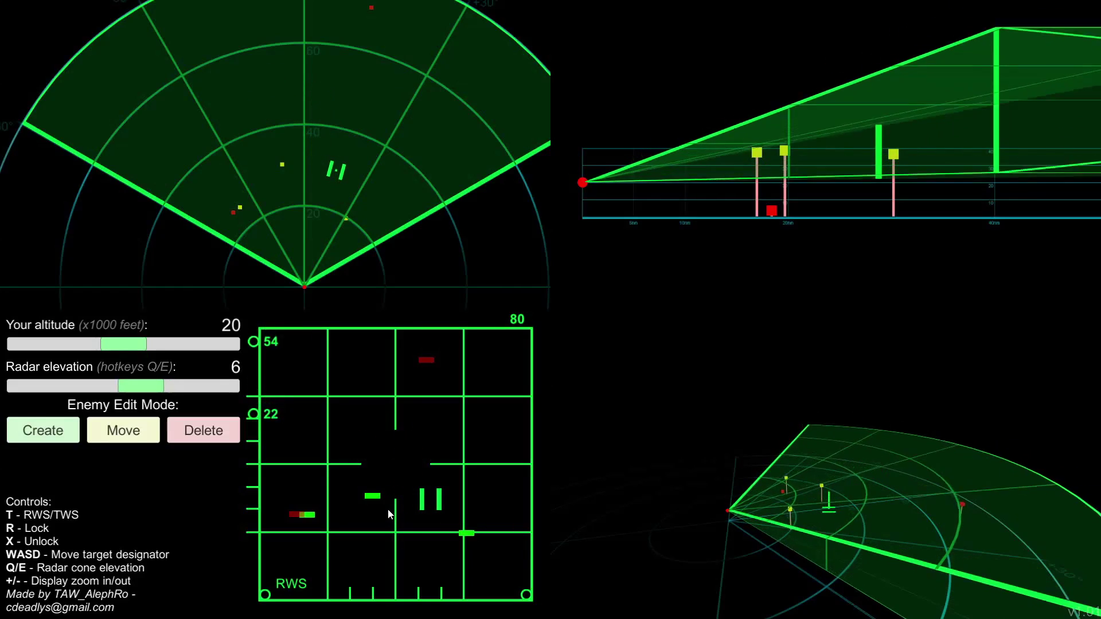
pyautogui.press('e')
pyautogui.press('e')
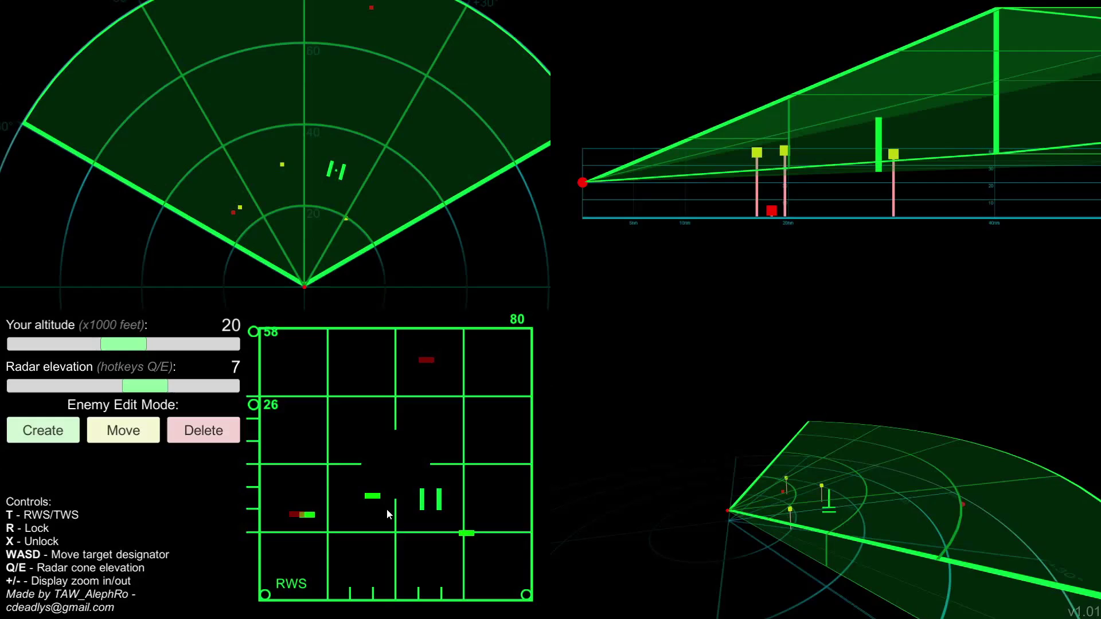
pyautogui.press('q')
pyautogui.press('q')
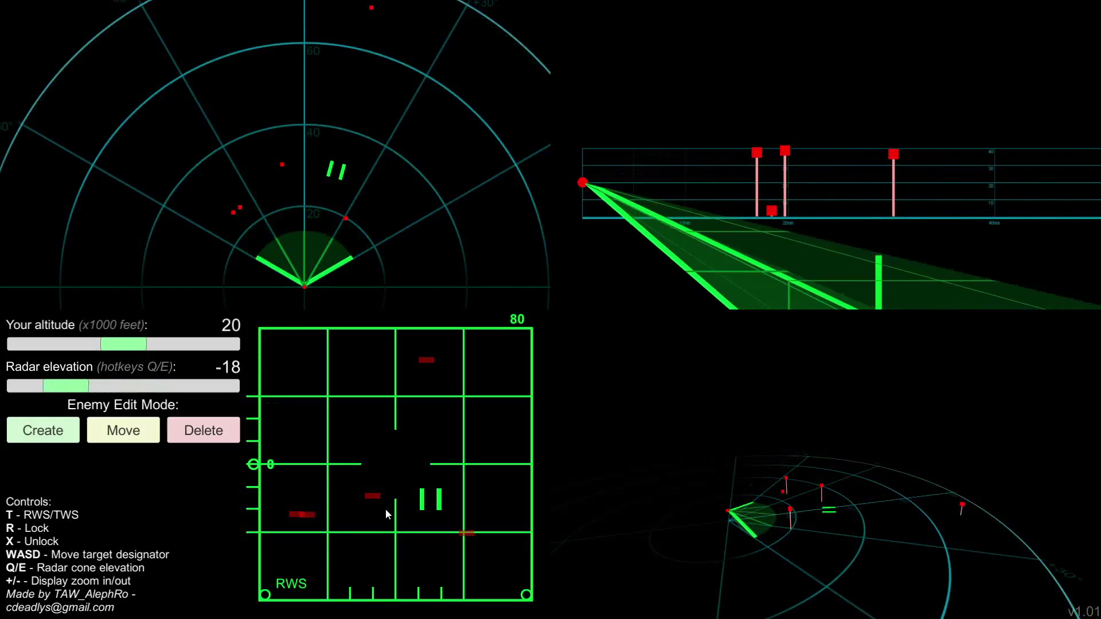
pyautogui.press('e')
pyautogui.moveTo(806, 555); pyautogui.dragTo(813, 504)
pyautogui.press('e')
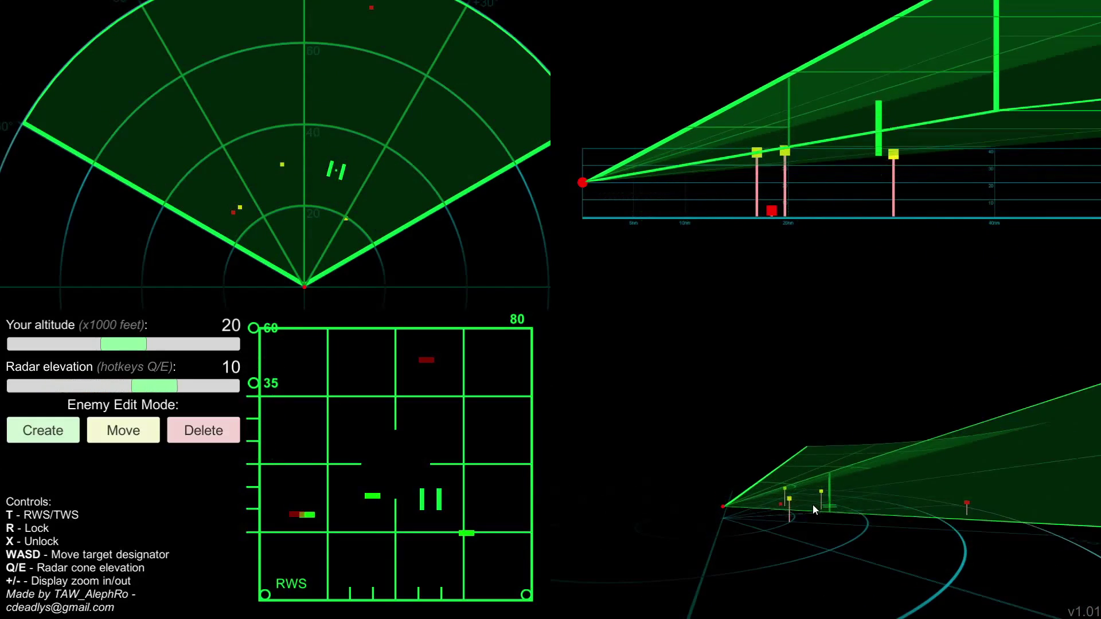
pyautogui.press('q')
# Cycle the radar display range through 40, 160 and 10 nm and return it to 80 nm.
pyautogui.press('+')
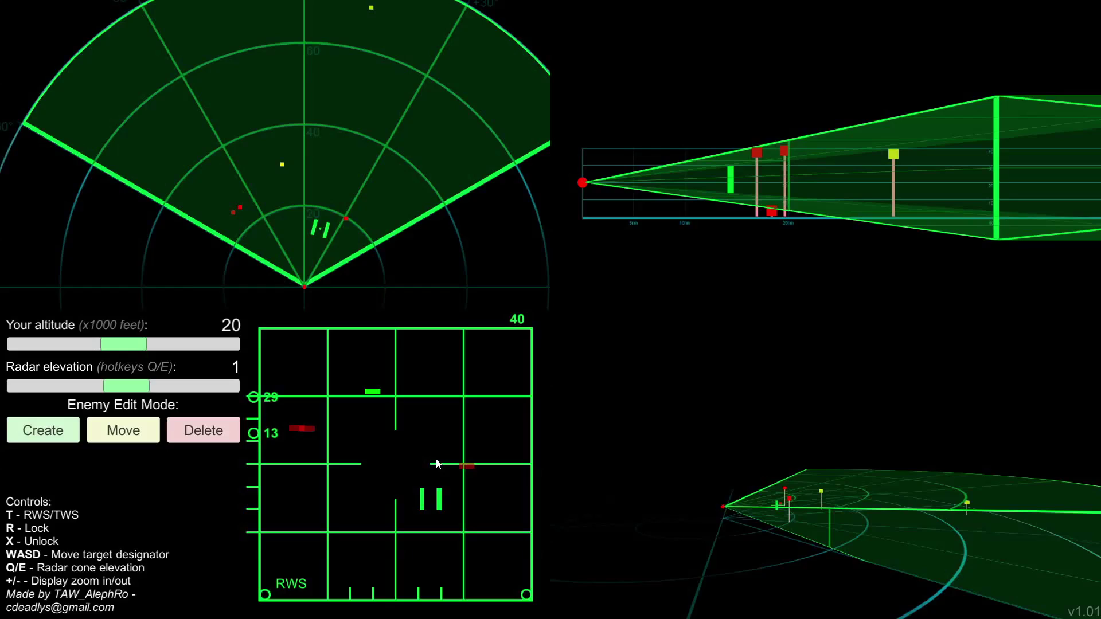
pyautogui.press('-')
pyautogui.press('-')
pyautogui.press('+')
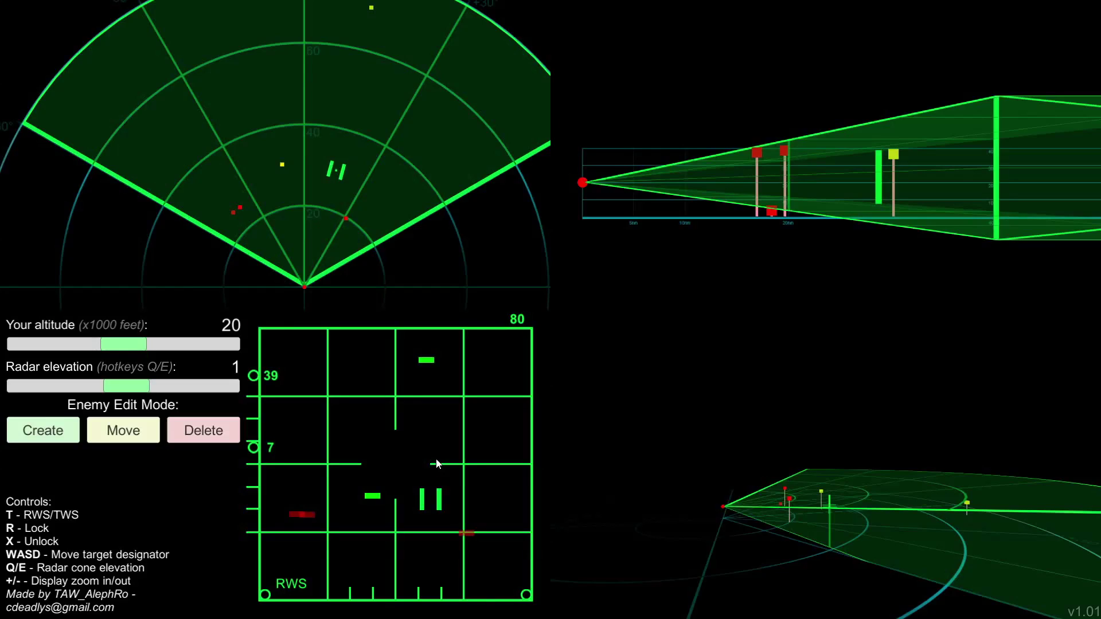
pyautogui.press('+')
pyautogui.press('+')
pyautogui.press('+')
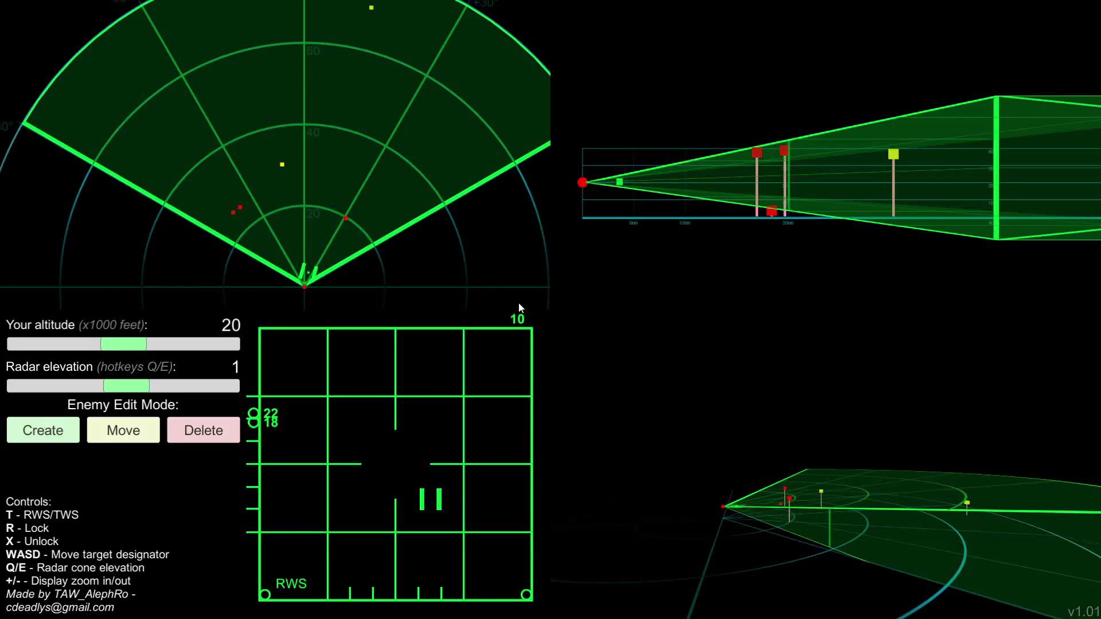
pyautogui.press('-')
pyautogui.press('-')
pyautogui.press('-')
pyautogui.press('-')
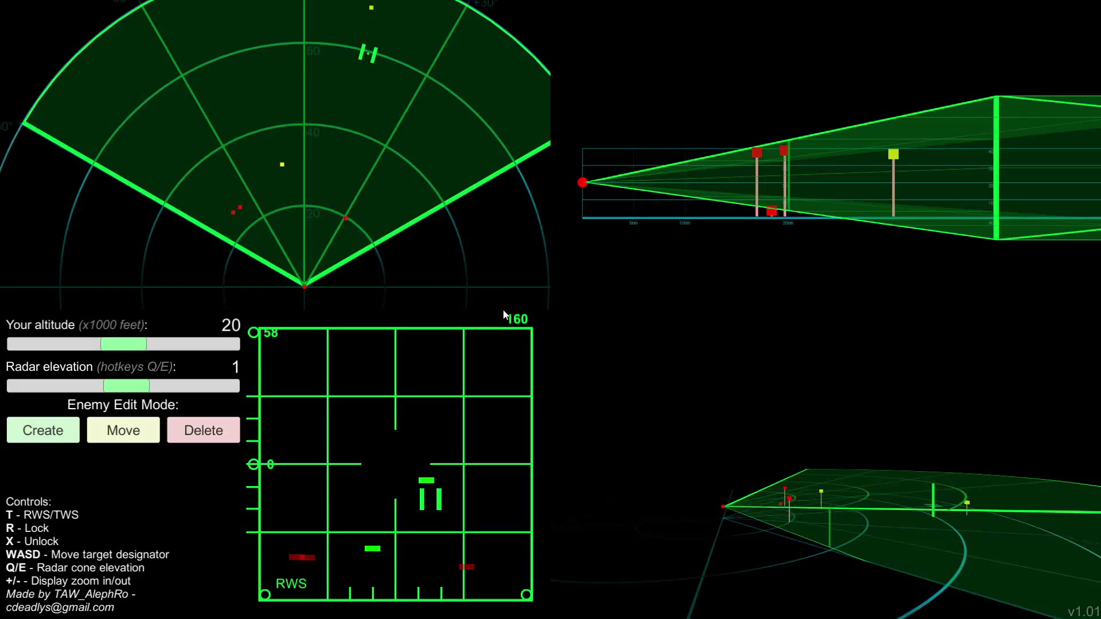
pyautogui.press('+')
# Examine the radar coverage in the side view and from farther away in the 3D view.
pyautogui.moveTo(701, 179); pyautogui.dragTo(718, 175, button='right')
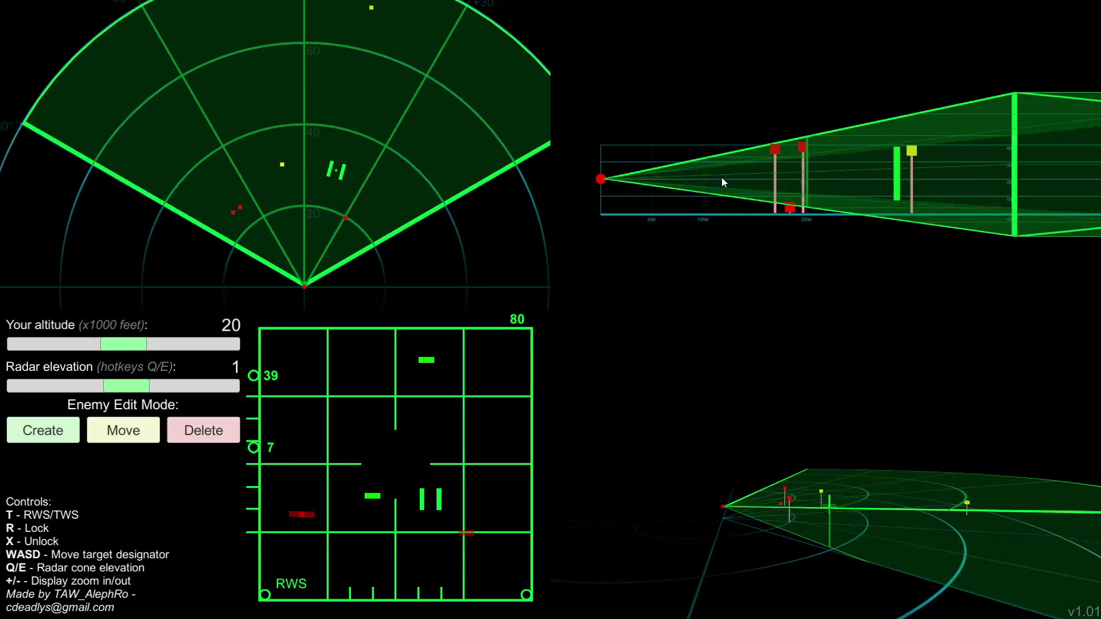
pyautogui.scroll(-6, 841, 484)
pyautogui.moveTo(828, 473); pyautogui.dragTo(817, 571, button='right')
pyautogui.moveTo(819, 575)
pyautogui.mouseDown()
pyautogui.moveTo(811, 590)
pyautogui.moveTo(819, 506)
pyautogui.moveTo(803, 550)
pyautogui.moveTo(809, 500)
pyautogui.moveTo(809, 511)
pyautogui.mouseUp()
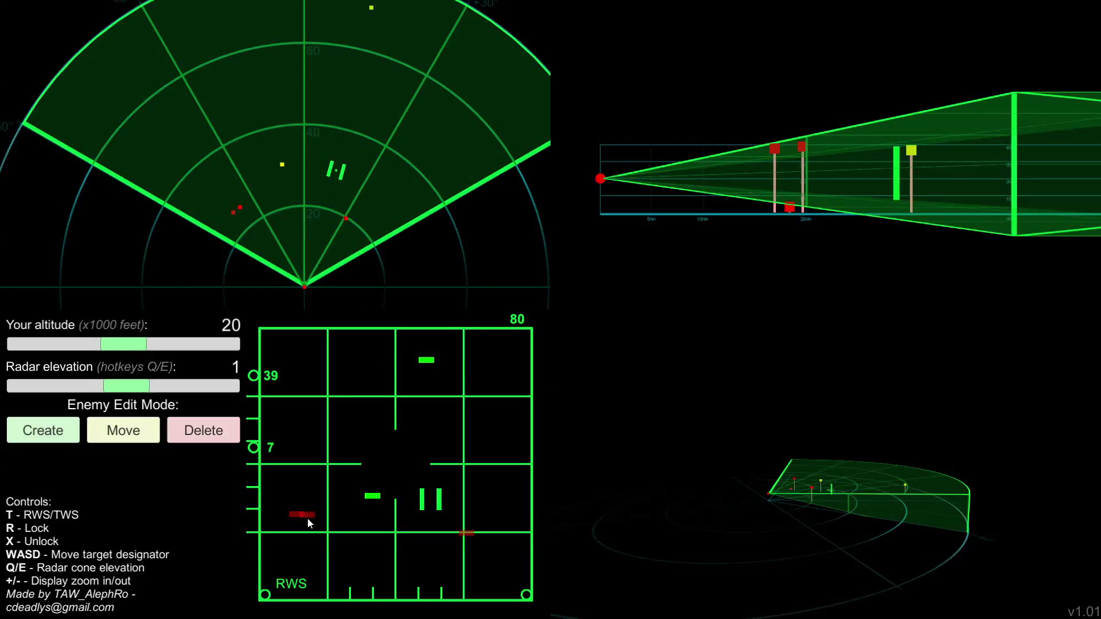
# Shift the target designator across the centre of the scope and set it to the right at about 34 nm.
pyautogui.press('s')
pyautogui.press('a')
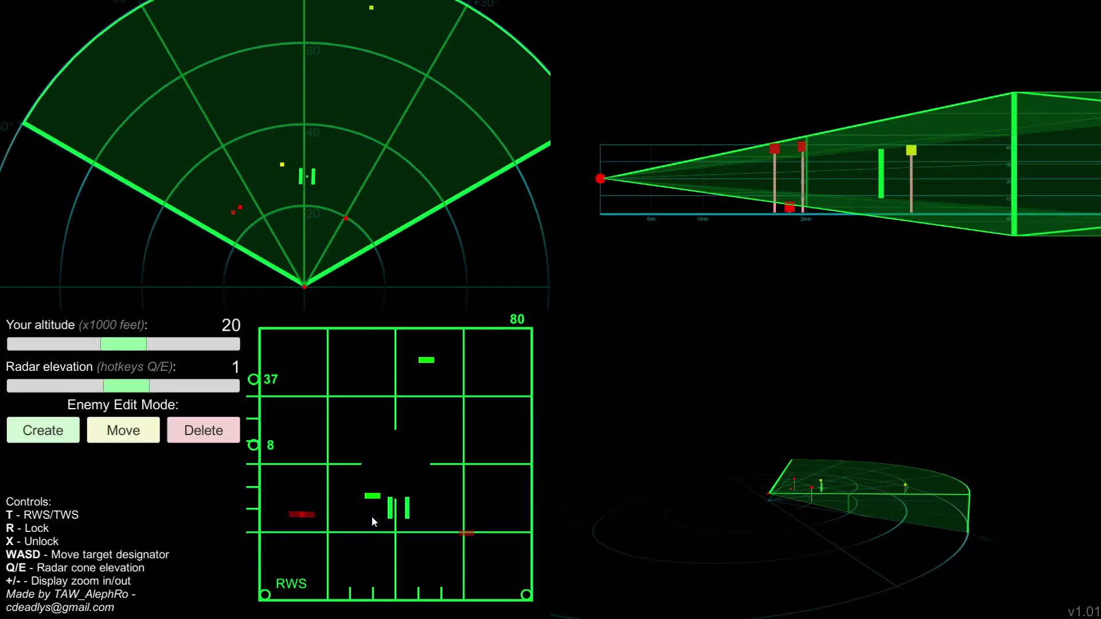
pyautogui.press('d')
pyautogui.press('w')
pyautogui.press('w')
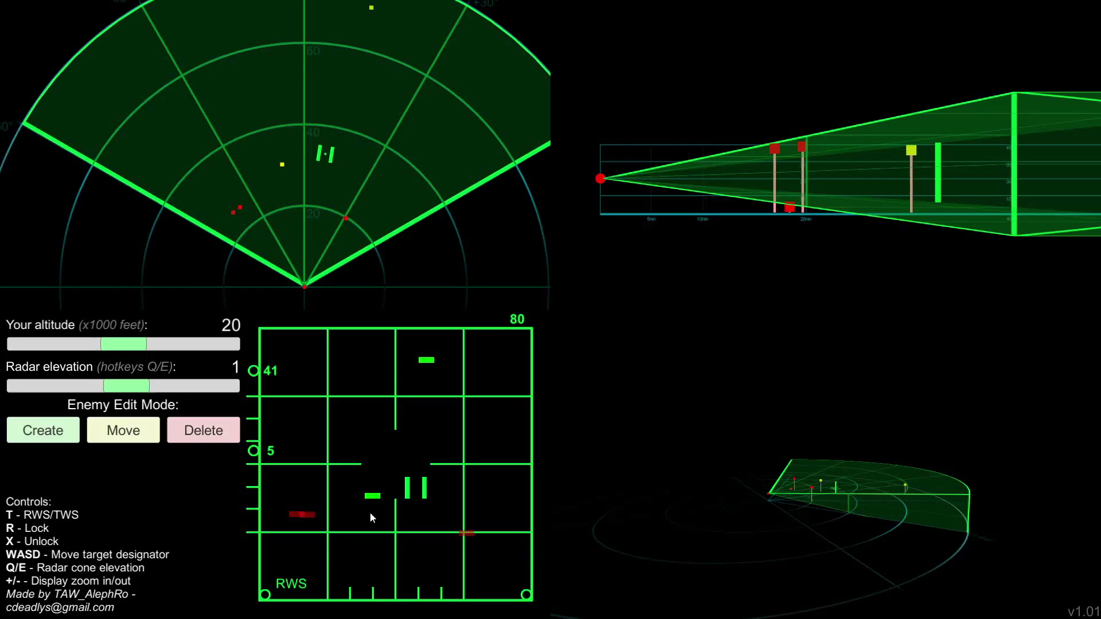
pyautogui.press('w')
pyautogui.press('d')
pyautogui.press('s')
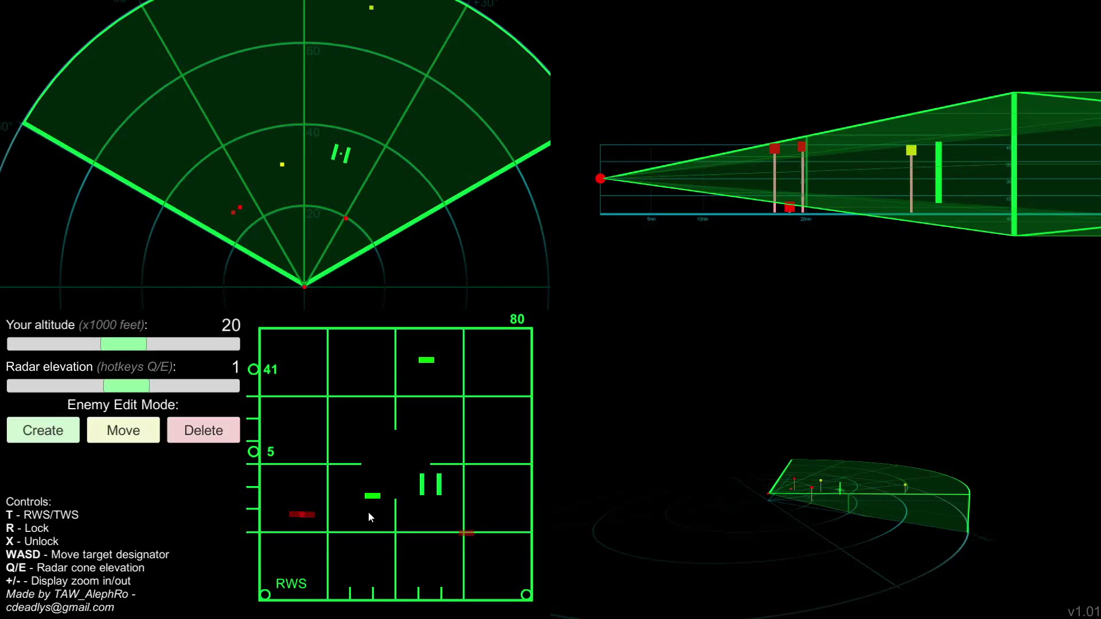
# Switch the radar to TWS, move the target designator sideways across the narrowed scan, and return to RWS.
pyautogui.press('t')
pyautogui.press('a')
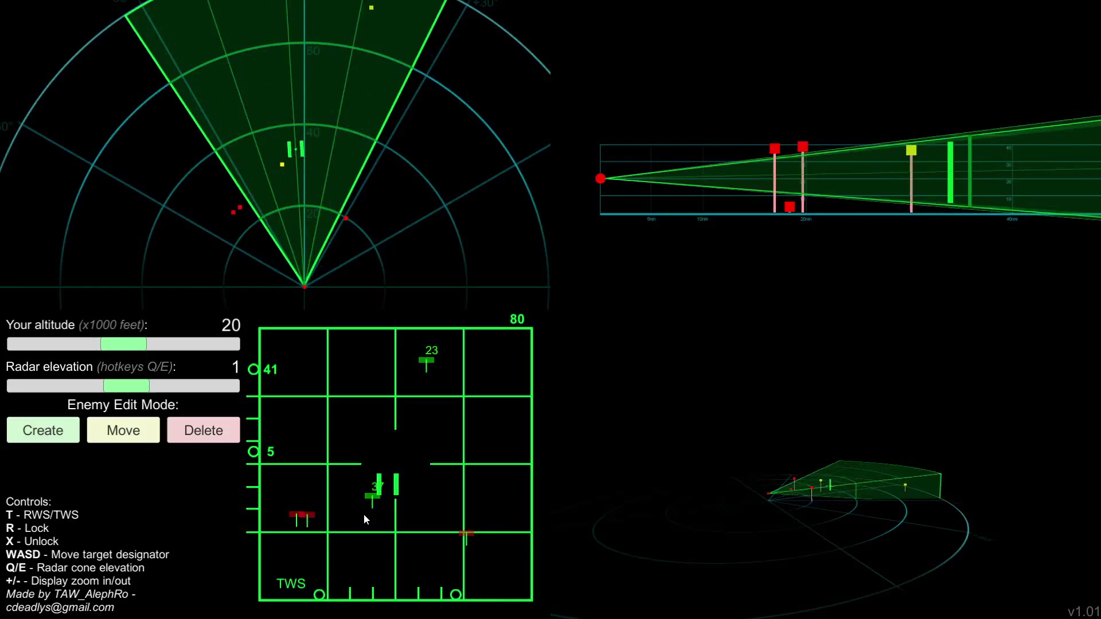
pyautogui.press('d')
pyautogui.press('t')
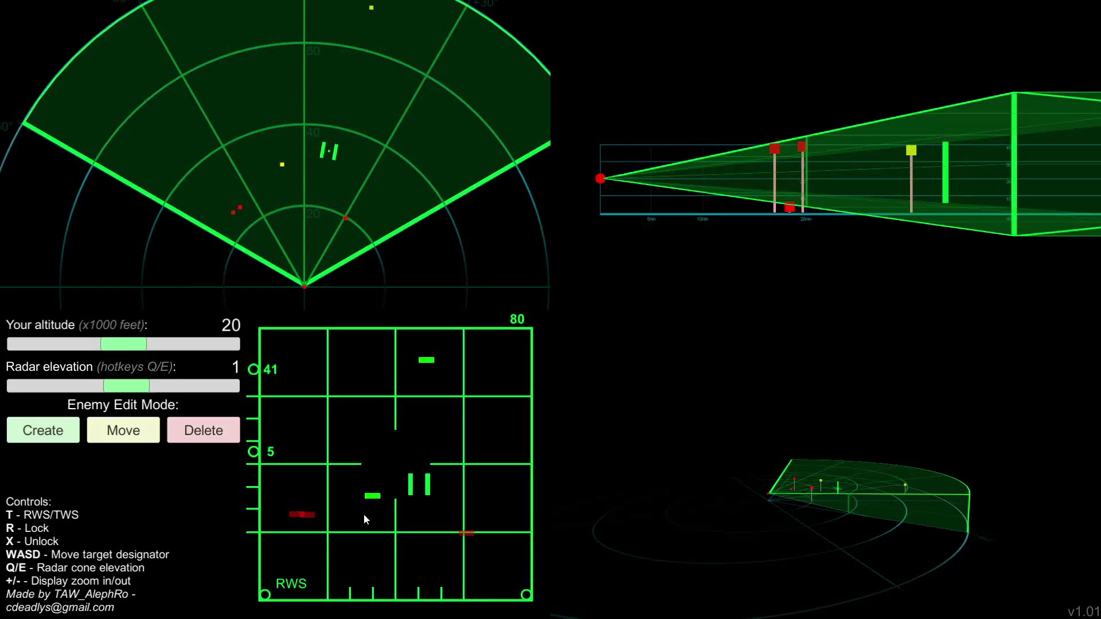
# Place the target designator over the contact just left of the centre line at about 31 nm and lock it.
pyautogui.press('a')
pyautogui.press('s')
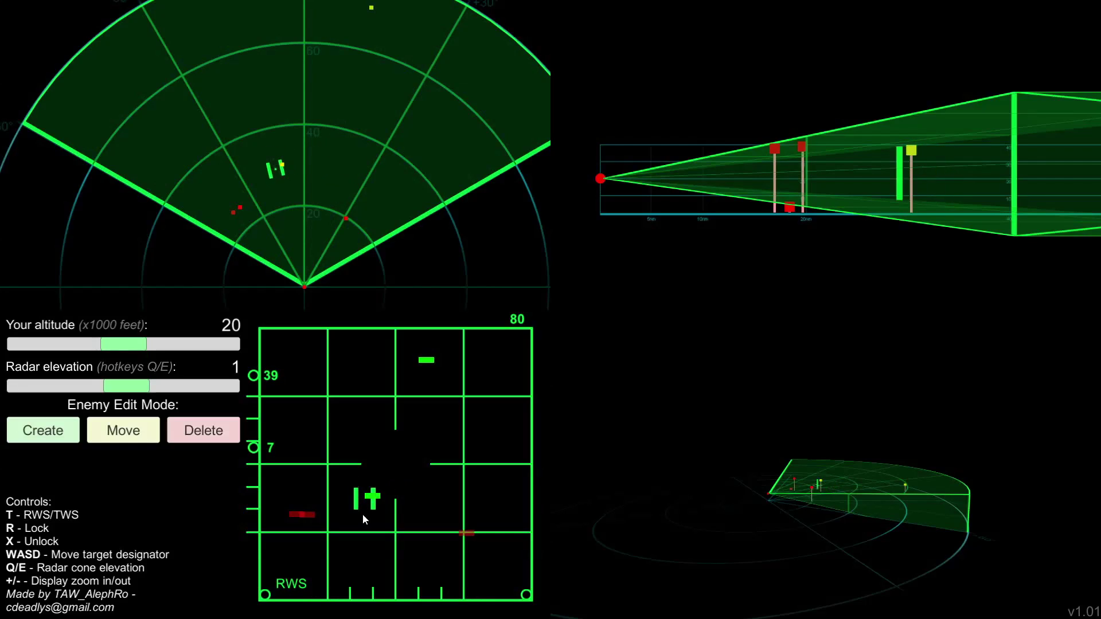
pyautogui.press('r')
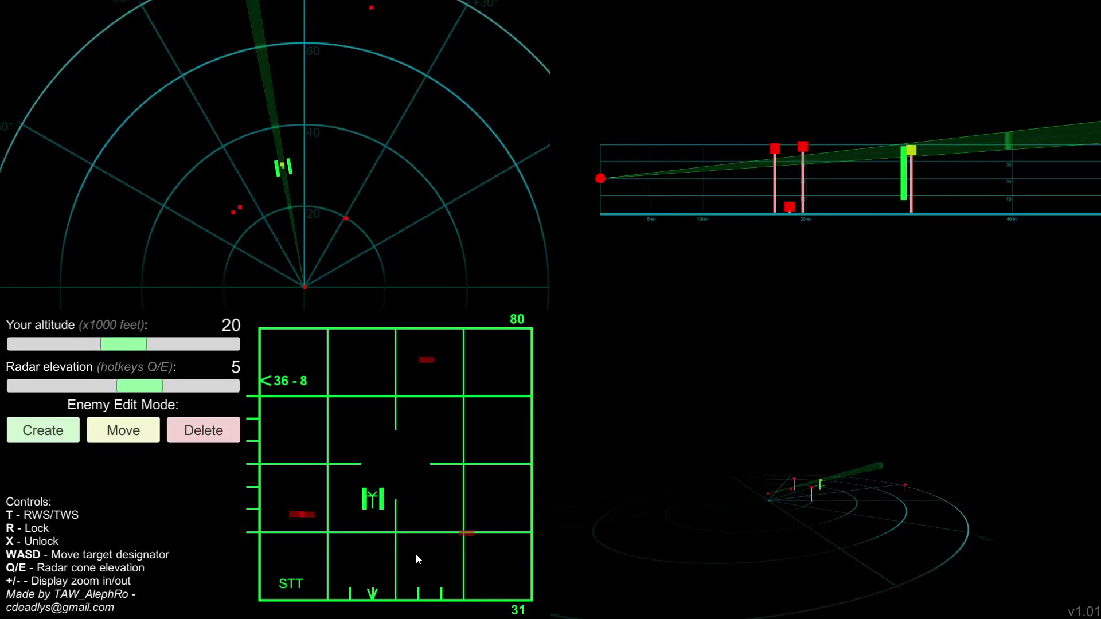
# Release the locked target and return the radar to RWS search.
pyautogui.press('x')
pyautogui.press('t')
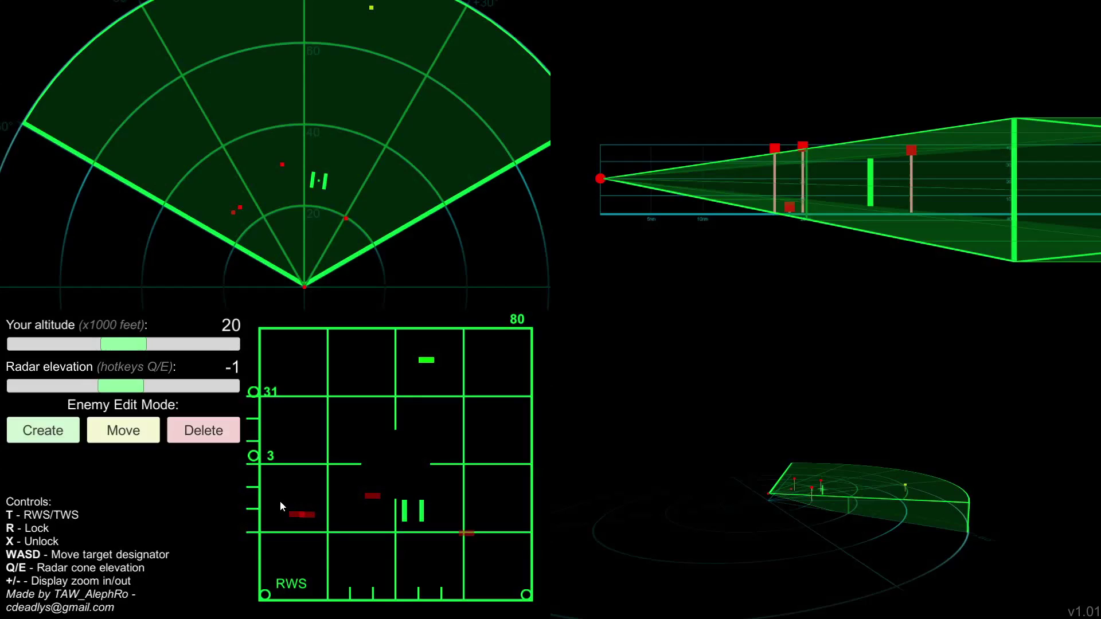
# Raise the radar elevation to 0.
pyautogui.press('e')
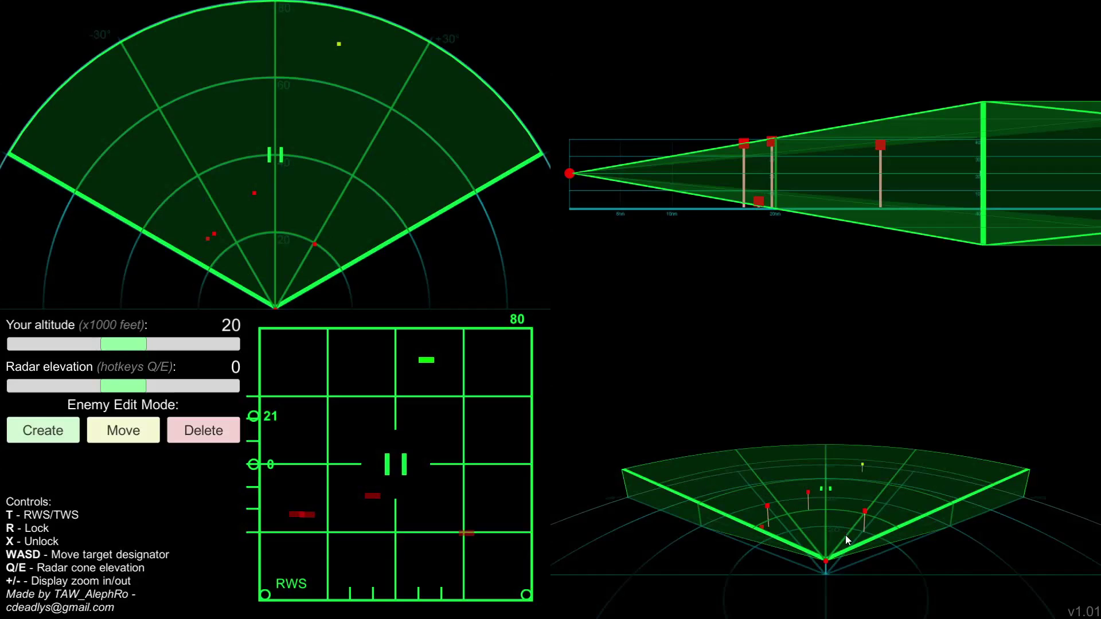
pyautogui.moveTo(845, 536); pyautogui.dragTo(714, 536)
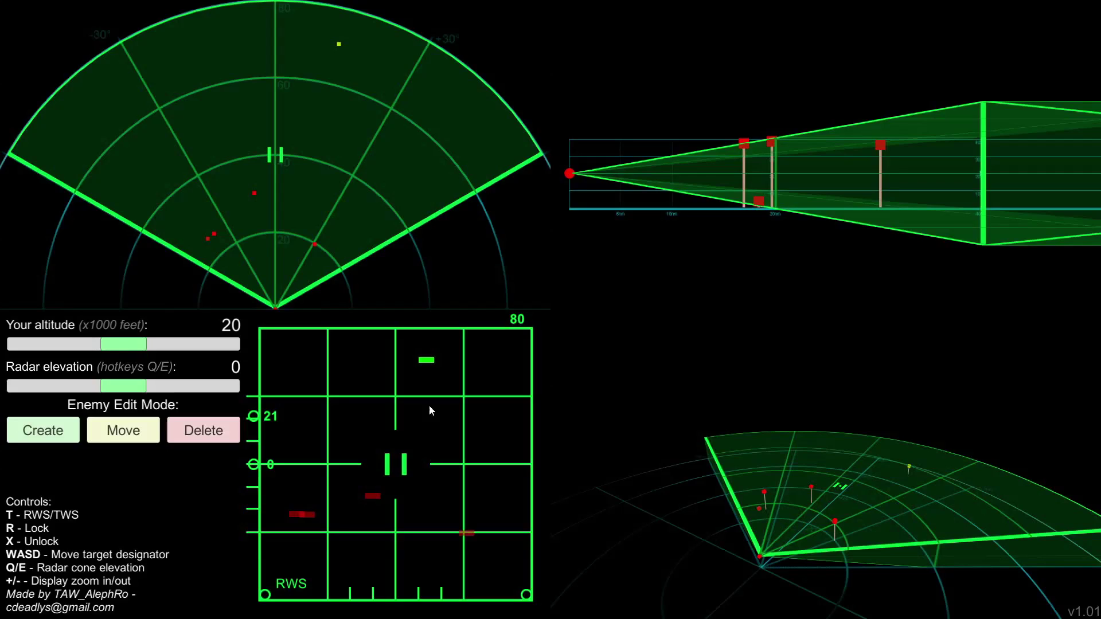
# Delete the four closest enemies, two left of the centre line, one just left and one to the right.
pyautogui.click(207, 442)
pyautogui.click(201, 432)
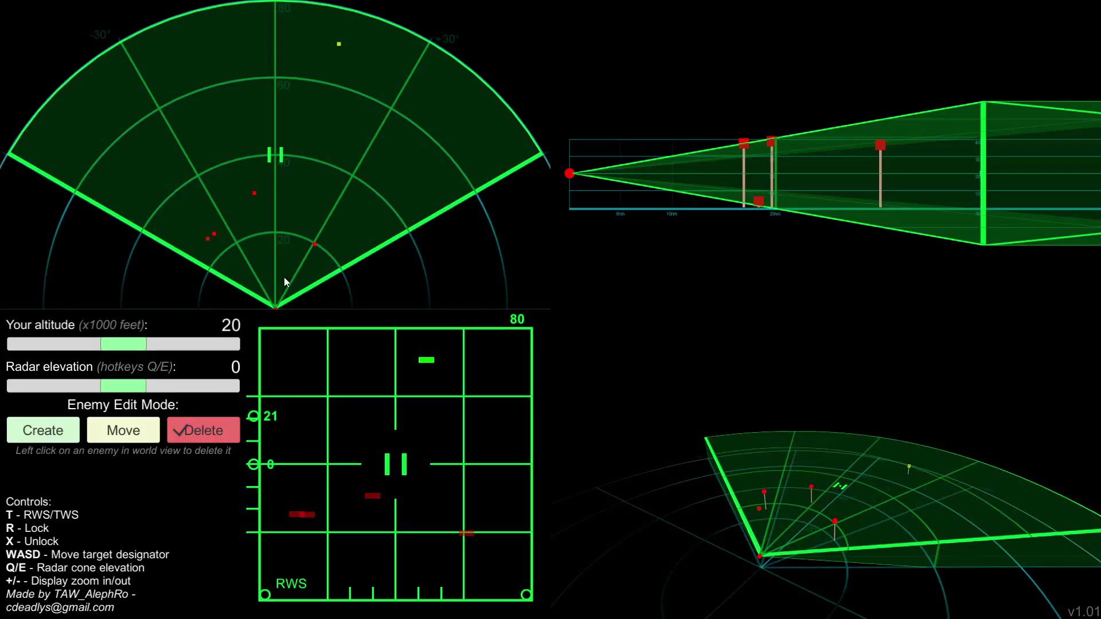
pyautogui.click(216, 234)
pyautogui.click(208, 239)
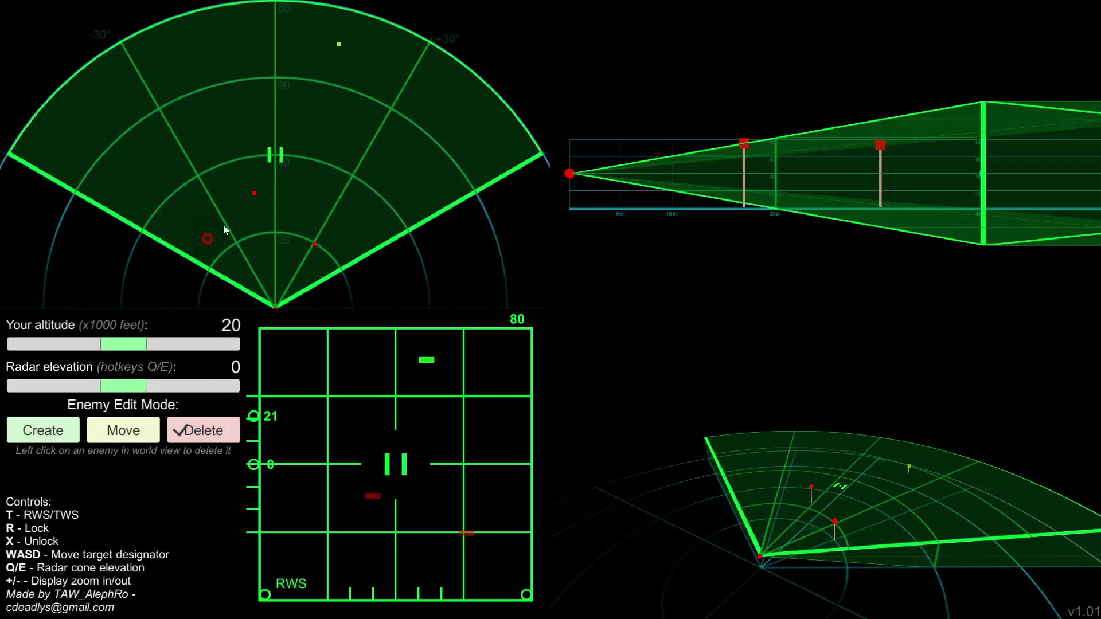
pyautogui.click(254, 193)
pyautogui.click(314, 244)
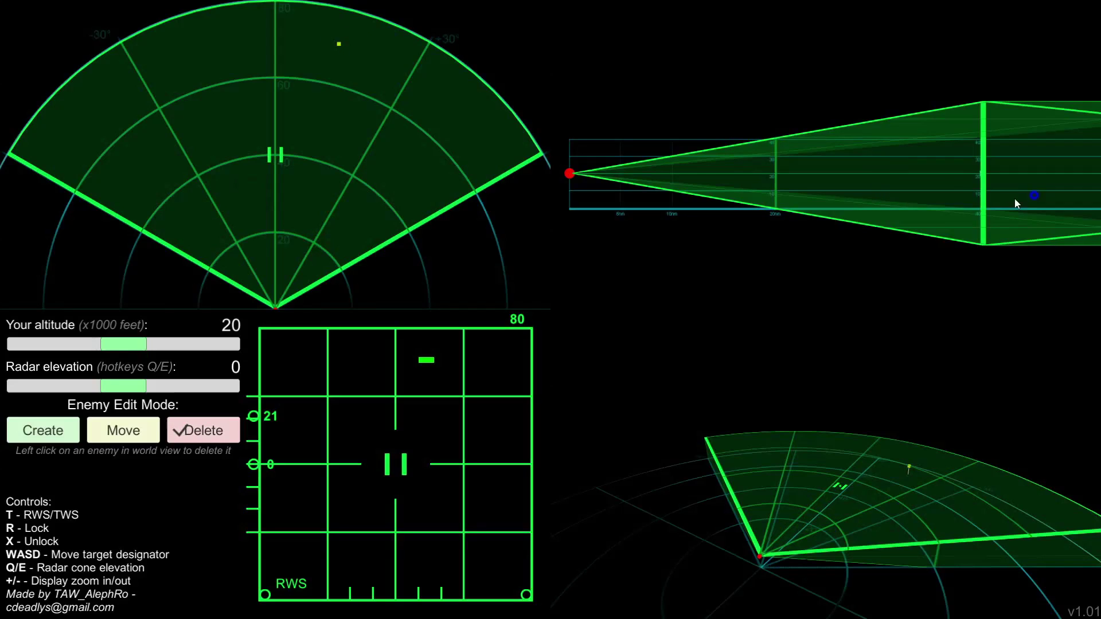
# Delete the remaining distant enemy right of the centre line, beyond the 60 nm ring.
pyautogui.moveTo(1015, 199); pyautogui.dragTo(796, 201, button='right')
pyautogui.moveTo(1054, 182); pyautogui.dragTo(925, 166, button='right')
pyautogui.moveTo(865, 457); pyautogui.dragTo(781, 414, button='right')
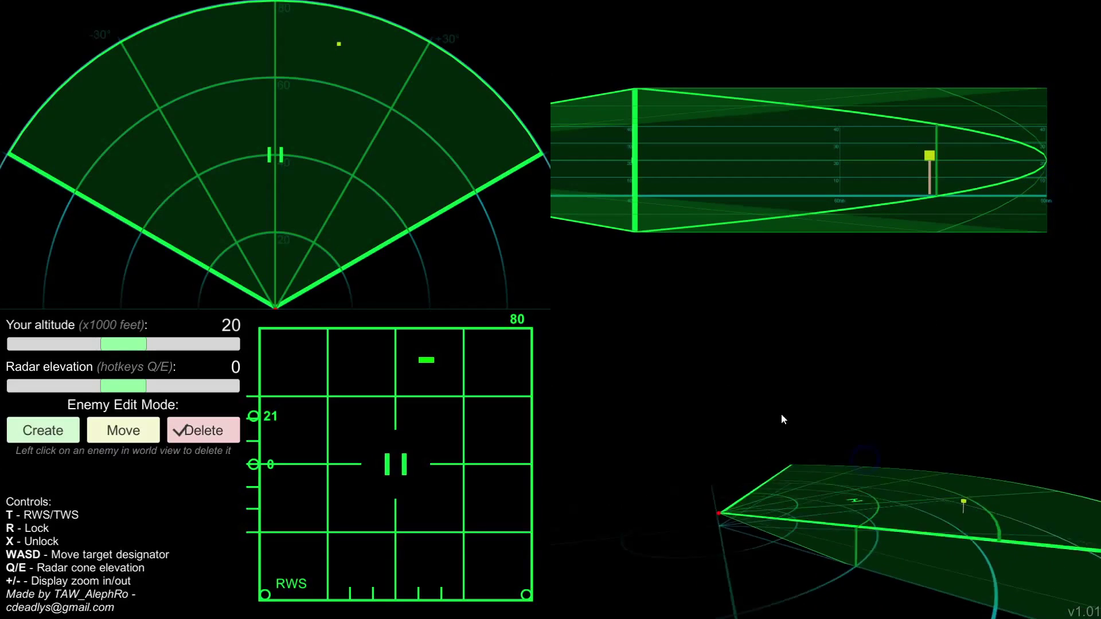
pyautogui.moveTo(783, 419); pyautogui.dragTo(877, 479)
pyautogui.click(23, 27)
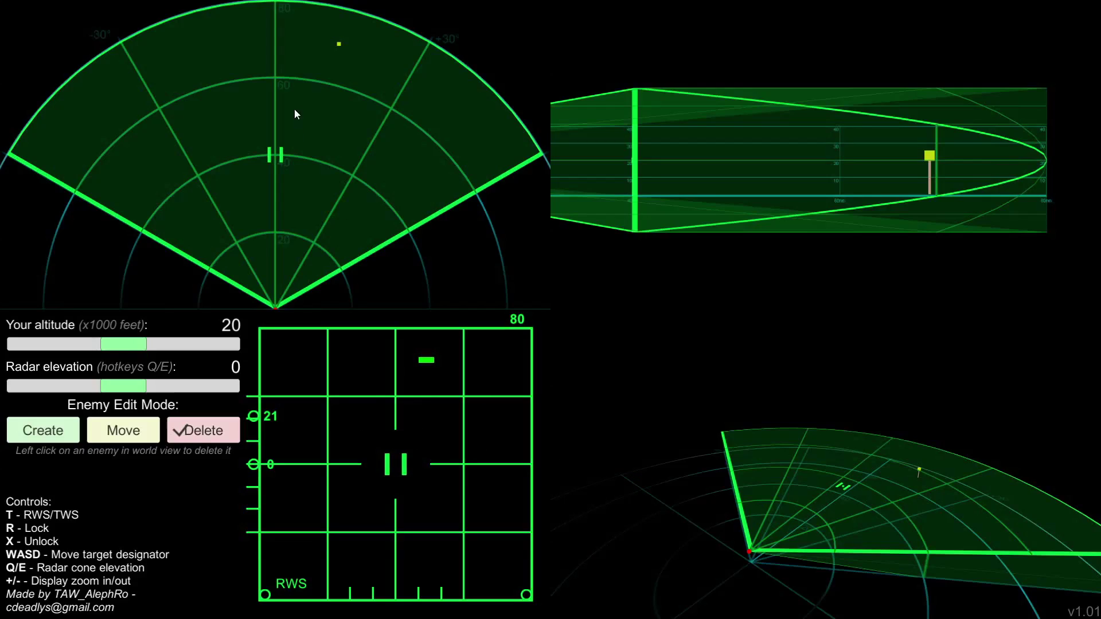
pyautogui.click(338, 45)
# Create three enemies in the top-down view, two left of the centre line at different ranges and one to the right.
pyautogui.click(23, 430)
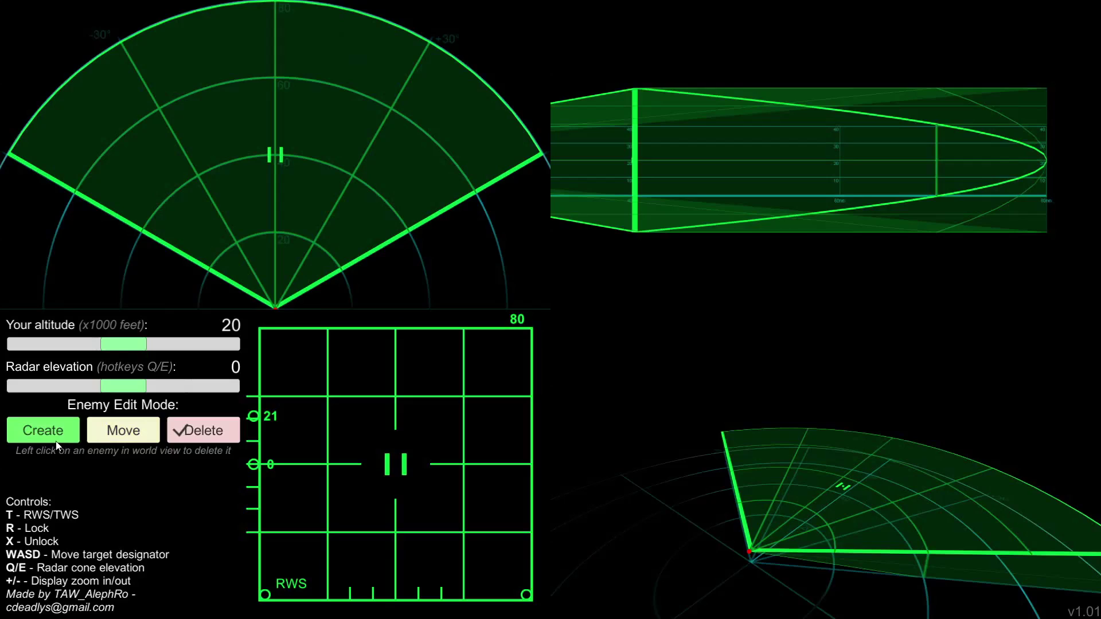
pyautogui.click(228, 111)
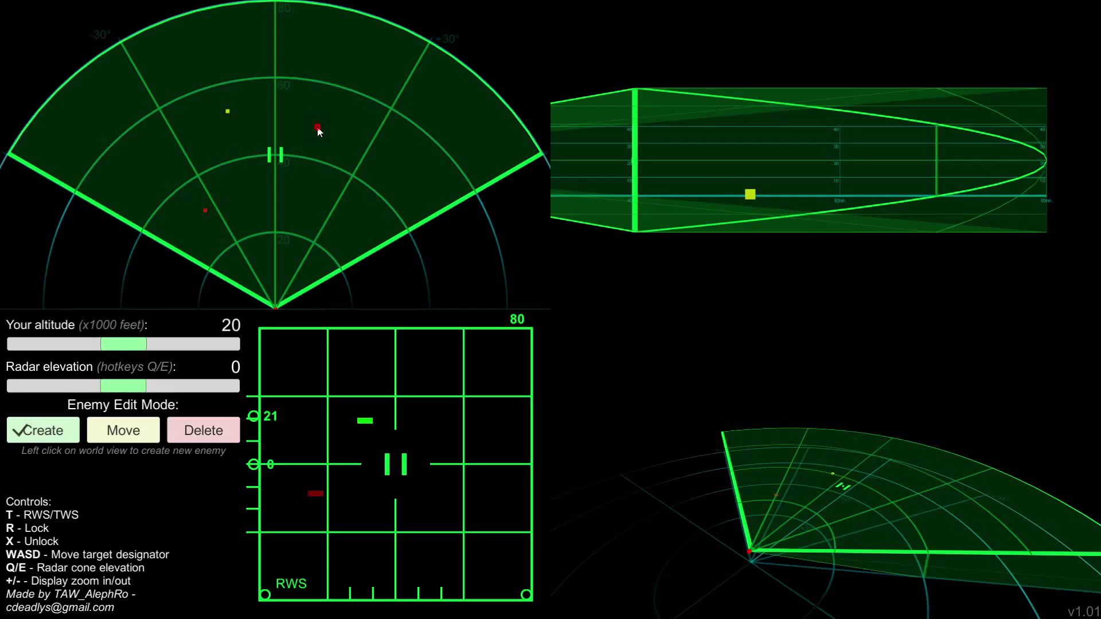
pyautogui.click(318, 127)
# Create four more enemies in the side view at different altitudes and ranges within 40 nm.
pyautogui.moveTo(724, 474); pyautogui.dragTo(848, 609)
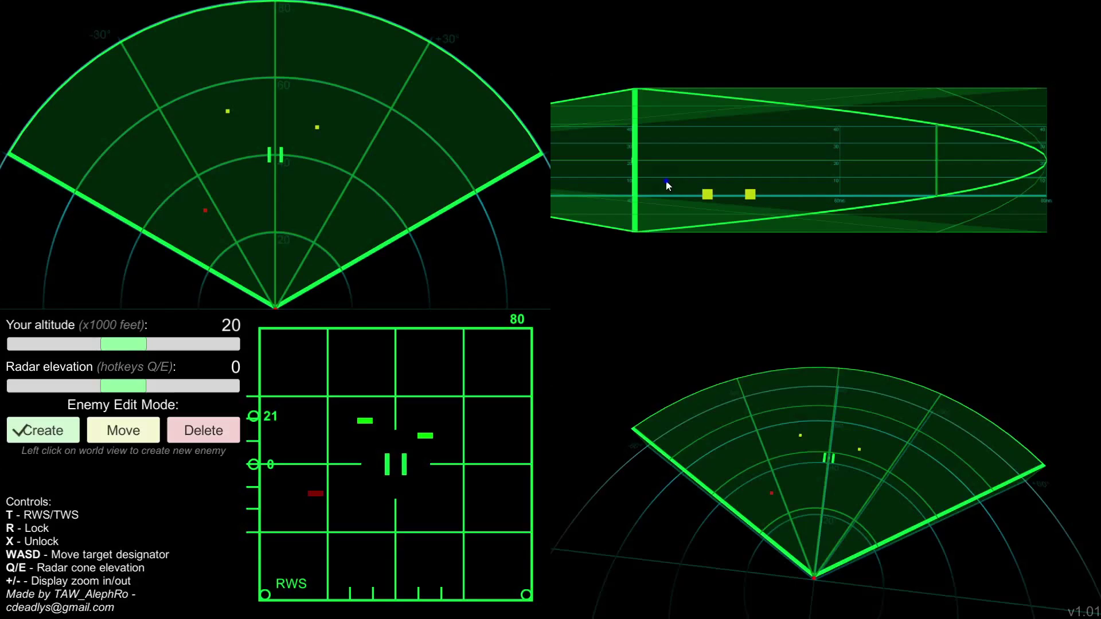
pyautogui.moveTo(667, 181); pyautogui.dragTo(887, 192, button='right')
pyautogui.click(788, 145)
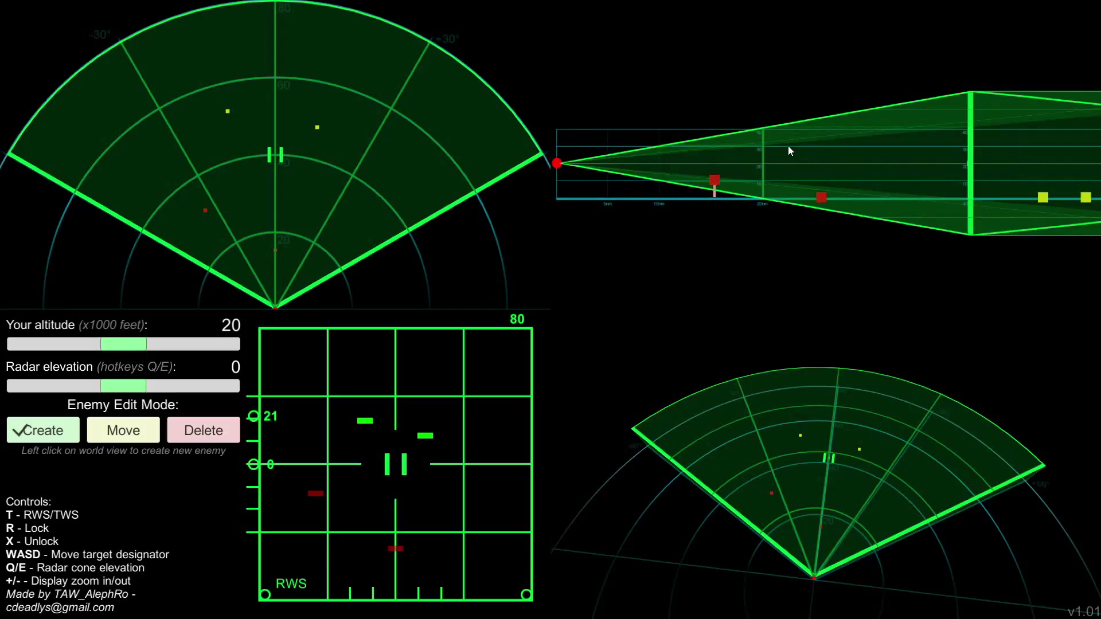
pyautogui.click(901, 157)
pyautogui.scroll(3, 749, 186)
pyautogui.moveTo(633, 201); pyautogui.dragTo(818, 207, button='right')
pyautogui.scroll(-5, 732, 223)
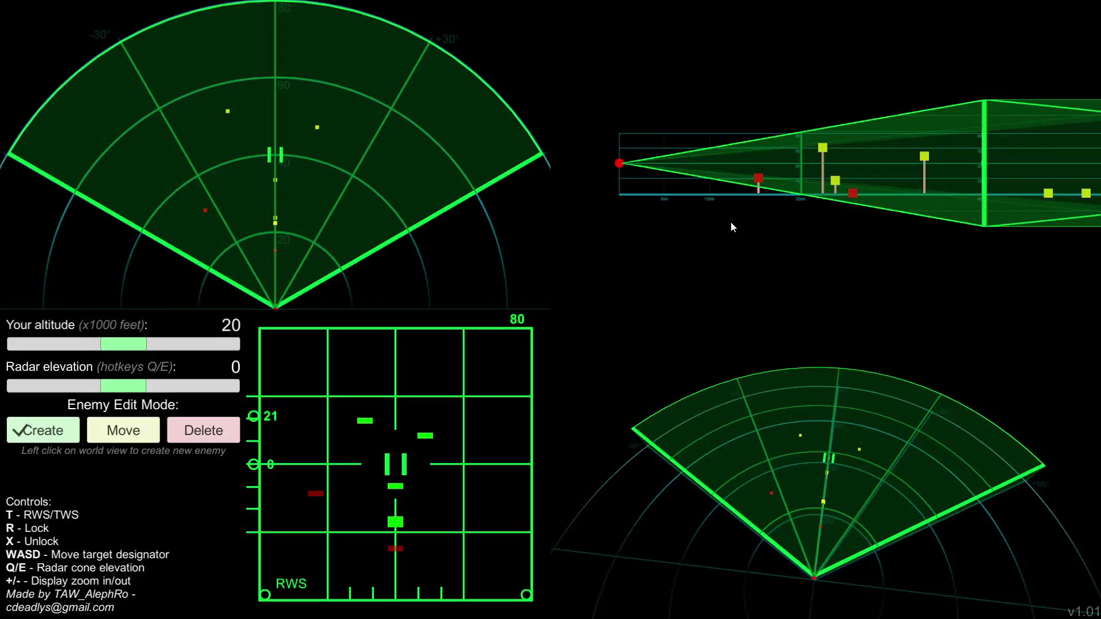
# Move two centre-line enemies out to the right and left in the top-down view, and adjust enemy altitudes in the side view.
pyautogui.click(123, 430)
pyautogui.moveTo(274, 180); pyautogui.dragTo(318, 187)
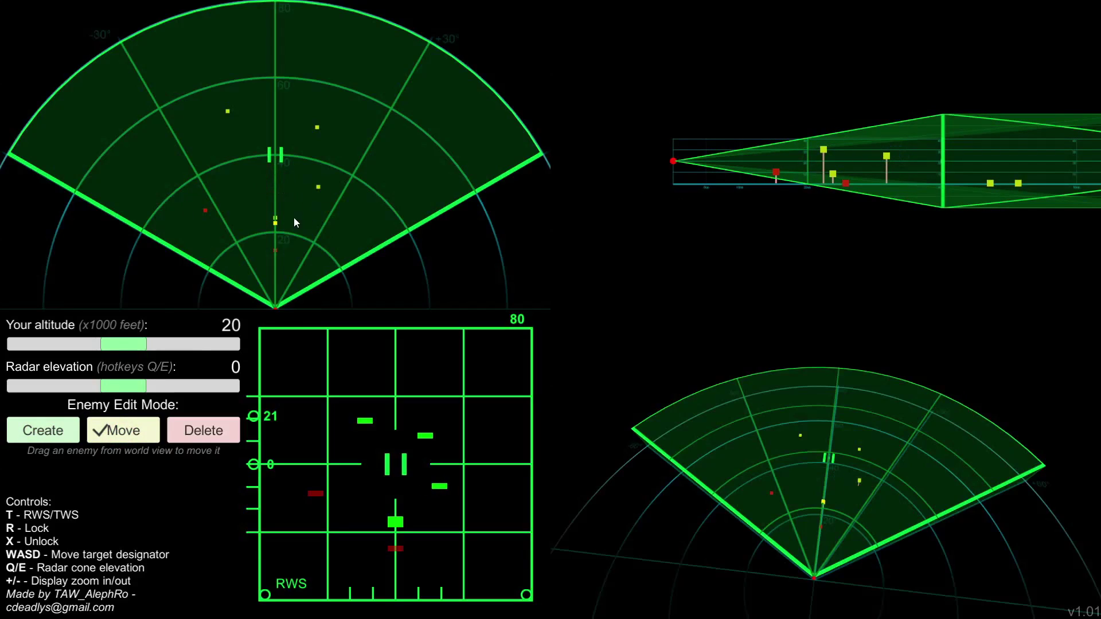
pyautogui.moveTo(275, 222); pyautogui.dragTo(231, 184)
pyautogui.moveTo(835, 167); pyautogui.dragTo(883, 166)
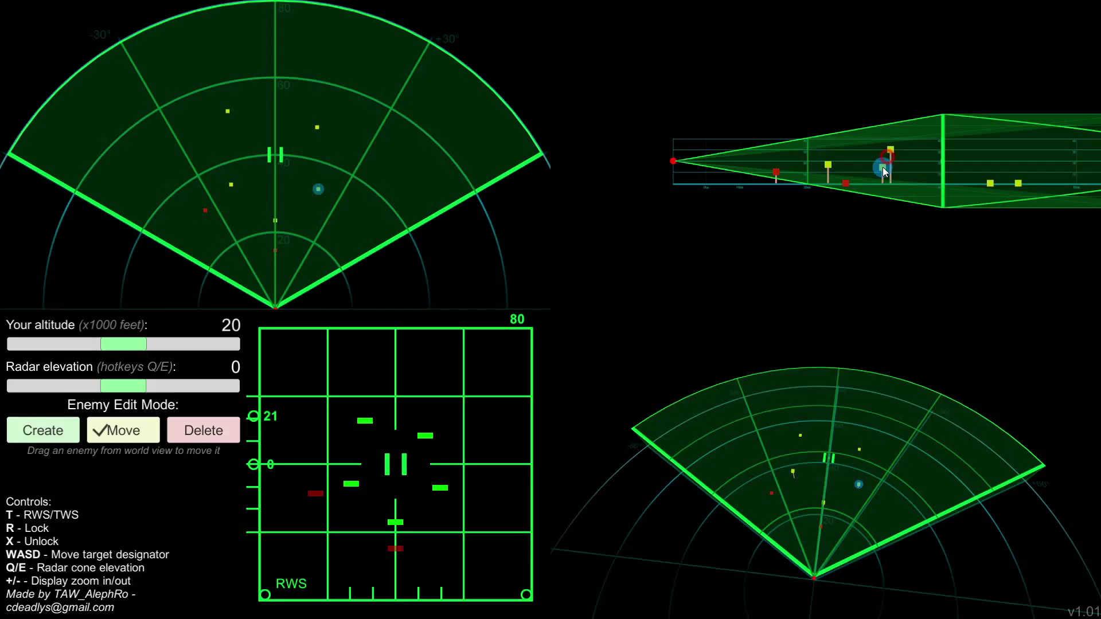
pyautogui.moveTo(821, 421); pyautogui.dragTo(902, 367)
pyautogui.moveTo(858, 490)
pyautogui.mouseDown()
pyautogui.moveTo(850, 455)
pyautogui.moveTo(858, 491)
pyautogui.mouseUp()
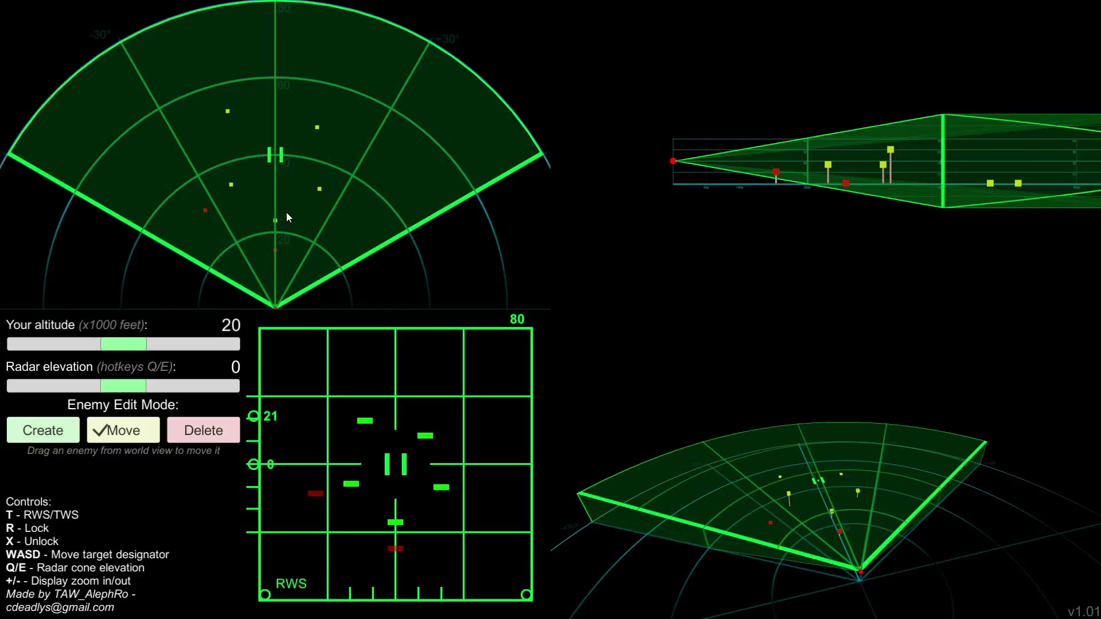
# Move the two offset enemies inside 40 nm slightly closer to the aircraft.
pyautogui.moveTo(325, 189)
pyautogui.mouseDown()
pyautogui.moveTo(318, 207)
pyautogui.moveTo(291, 180)
pyautogui.moveTo(297, 220)
pyautogui.moveTo(319, 197)
pyautogui.mouseUp()
pyautogui.moveTo(937, 179)
pyautogui.mouseDown()
pyautogui.moveTo(903, 149)
pyautogui.moveTo(929, 176)
pyautogui.mouseUp()
pyautogui.moveTo(885, 144); pyautogui.dragTo(887, 150)
pyautogui.moveTo(737, 493); pyautogui.dragTo(791, 505)
pyautogui.moveTo(832, 434)
pyautogui.mouseDown()
pyautogui.moveTo(777, 509)
pyautogui.moveTo(854, 478)
pyautogui.moveTo(827, 407)
pyautogui.moveTo(682, 539)
pyautogui.moveTo(820, 497)
pyautogui.moveTo(702, 469)
pyautogui.moveTo(834, 505)
pyautogui.moveTo(742, 440)
pyautogui.moveTo(790, 501)
pyautogui.moveTo(835, 432)
pyautogui.moveTo(796, 425)
pyautogui.moveTo(839, 493)
pyautogui.moveTo(788, 407)
pyautogui.moveTo(742, 464)
pyautogui.moveTo(860, 440)
pyautogui.moveTo(776, 491)
pyautogui.moveTo(801, 507)
pyautogui.mouseUp()
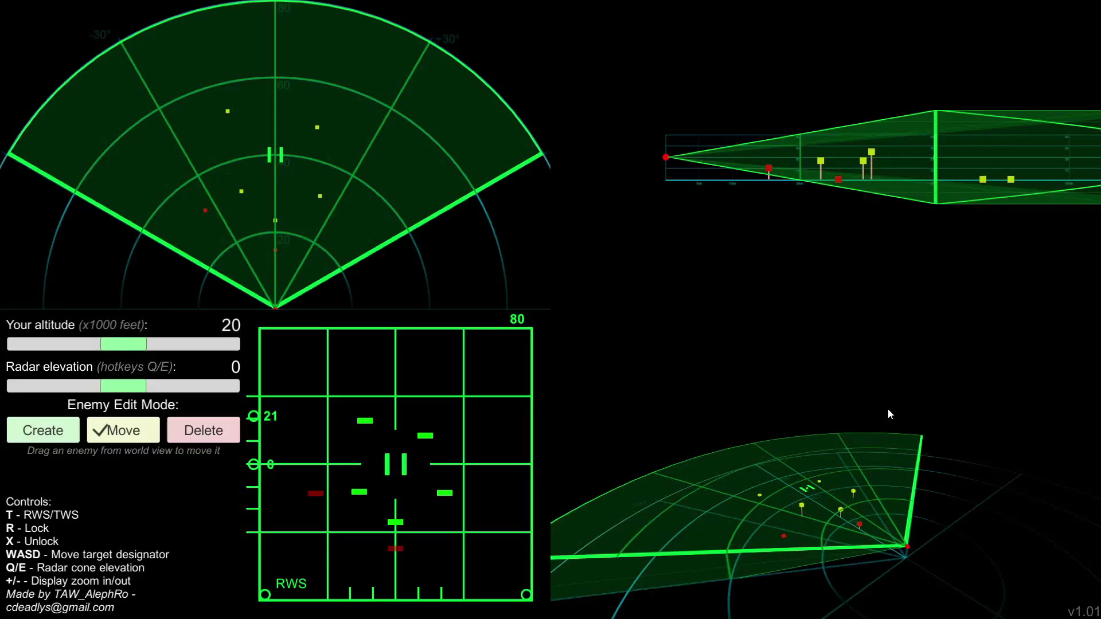
pyautogui.moveTo(871, 409); pyautogui.dragTo(521, 483)
# Delete the created enemies one by one in the top-down view until the scope is empty.
pyautogui.click(204, 430)
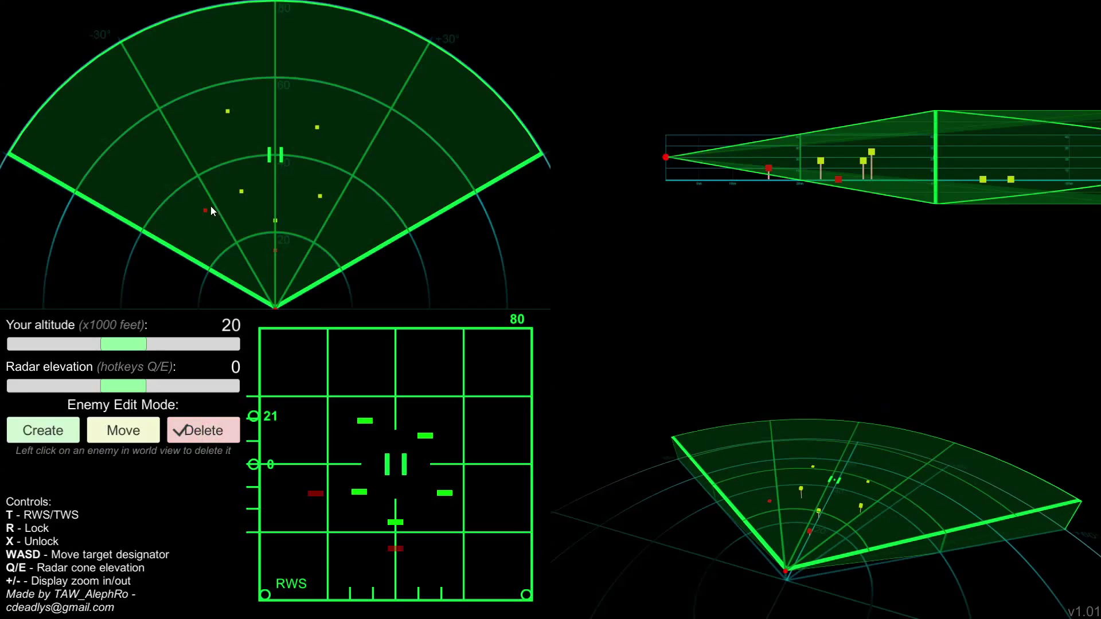
pyautogui.click(242, 192)
pyautogui.click(275, 220)
pyautogui.click(320, 196)
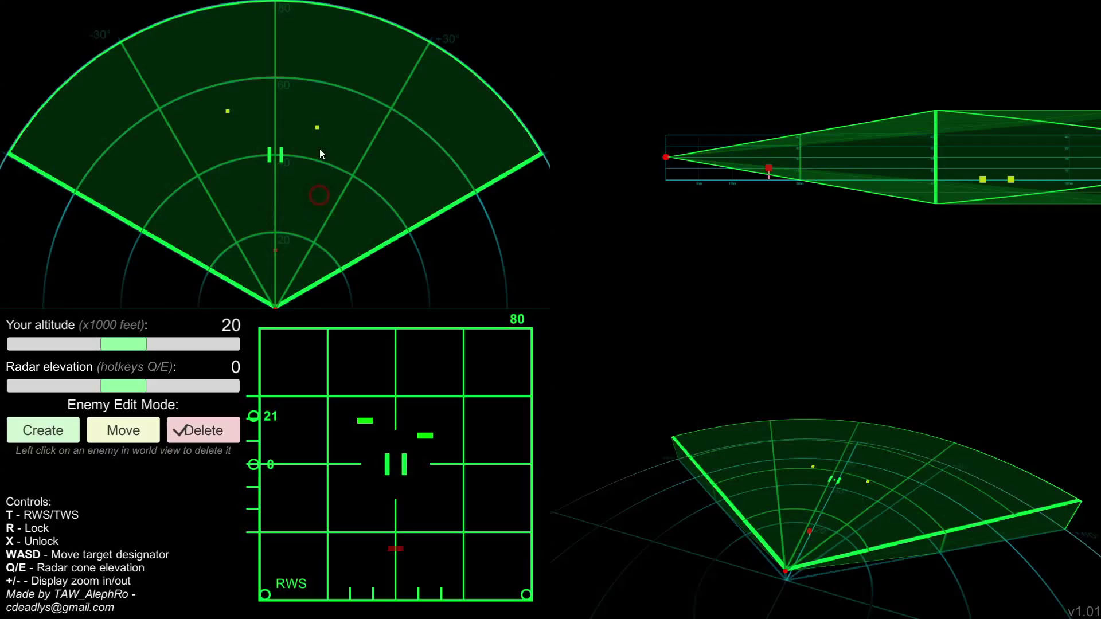
pyautogui.click(317, 127)
pyautogui.click(228, 111)
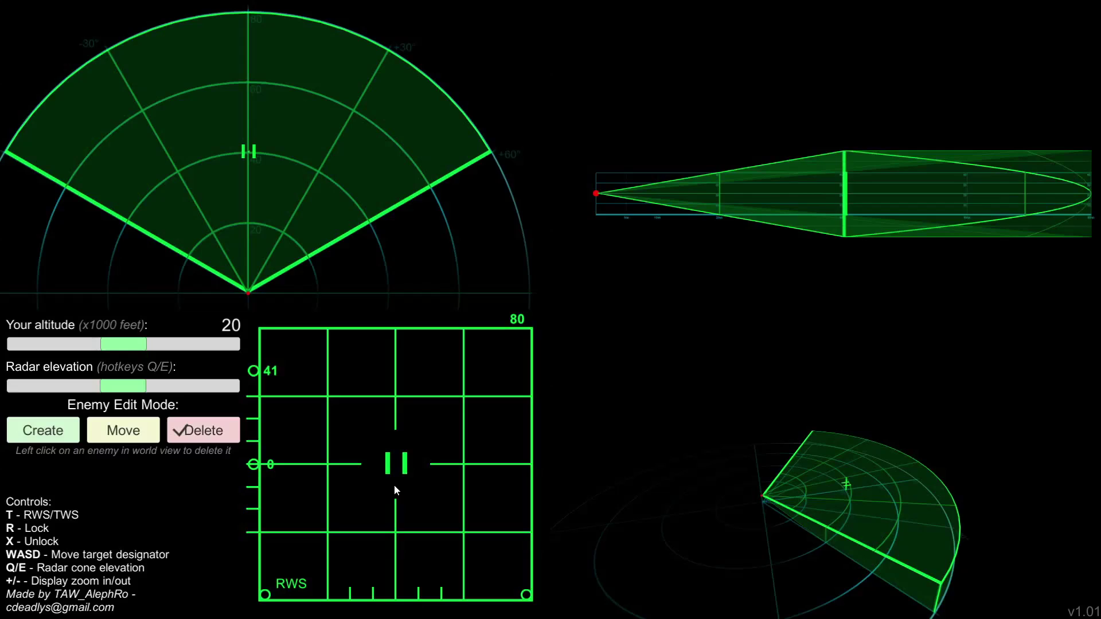
# Bring the target designator in to about 29 nm, shift it right of centre and across to the left side.
pyautogui.moveTo(849, 460); pyautogui.dragTo(907, 475, button='middle')
pyautogui.scroll(3, 907, 475)
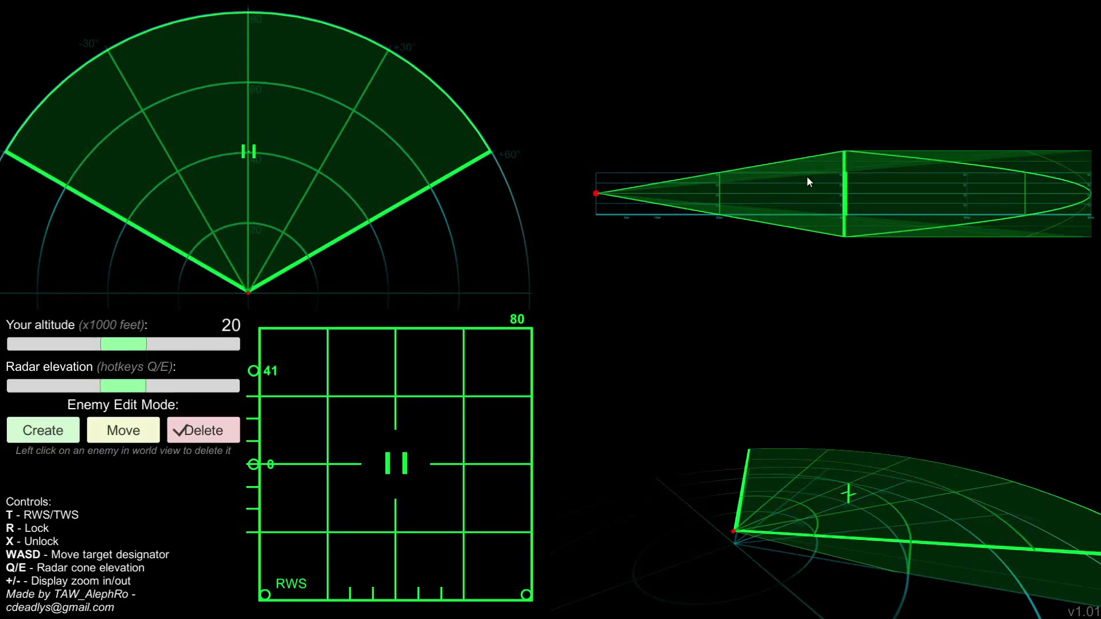
pyautogui.moveTo(796, 140); pyautogui.dragTo(802, 172, button='middle')
pyautogui.press('s')
pyautogui.press('d')
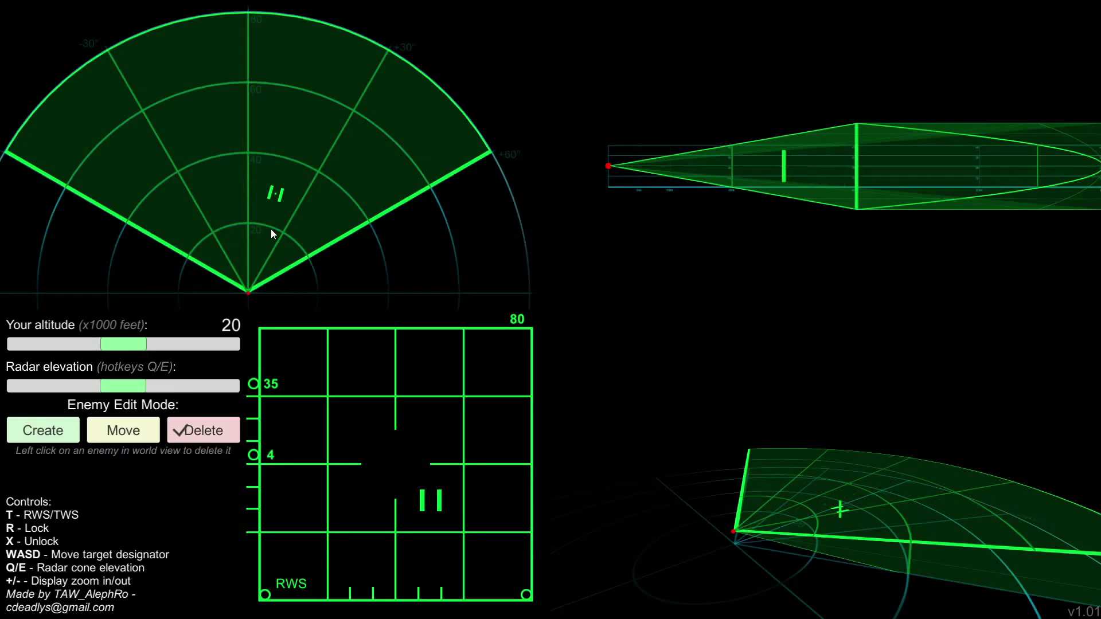
pyautogui.press('a')
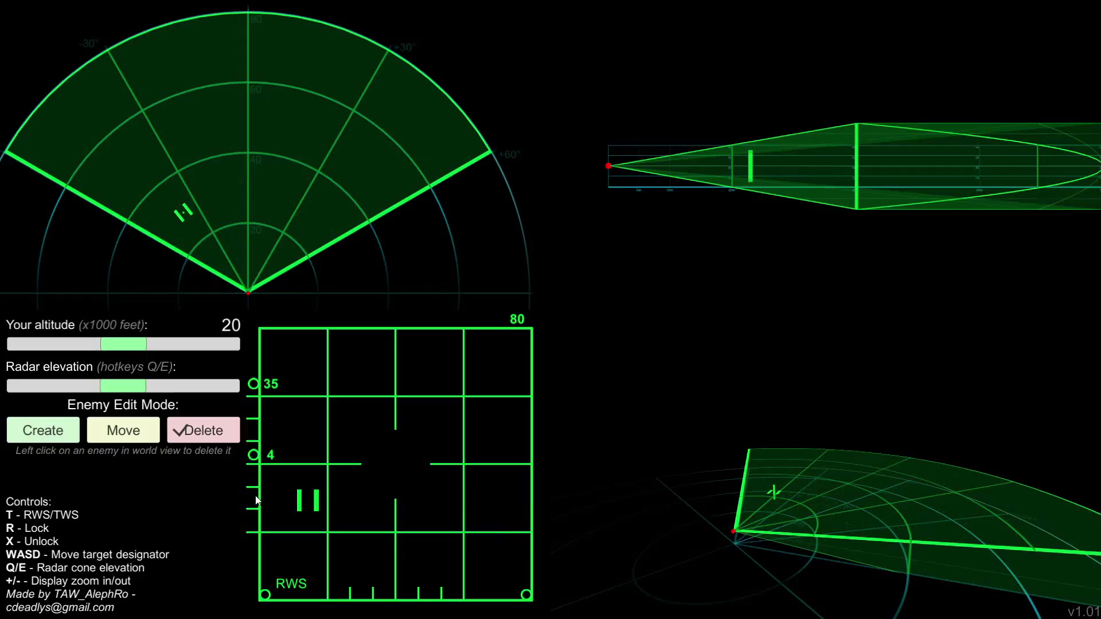
# Move the target designator close in on the right at about 16 nm, and out to the far left at about 72 nm.
pyautogui.press('s')
pyautogui.press('d')
pyautogui.press('w')
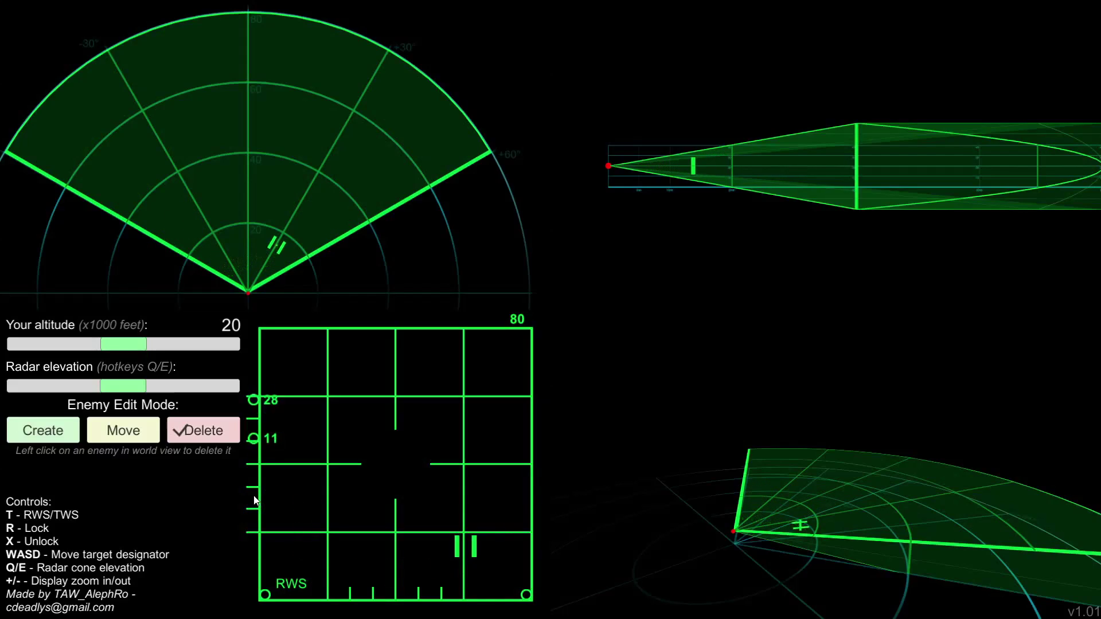
pyautogui.press('w')
pyautogui.press('a')
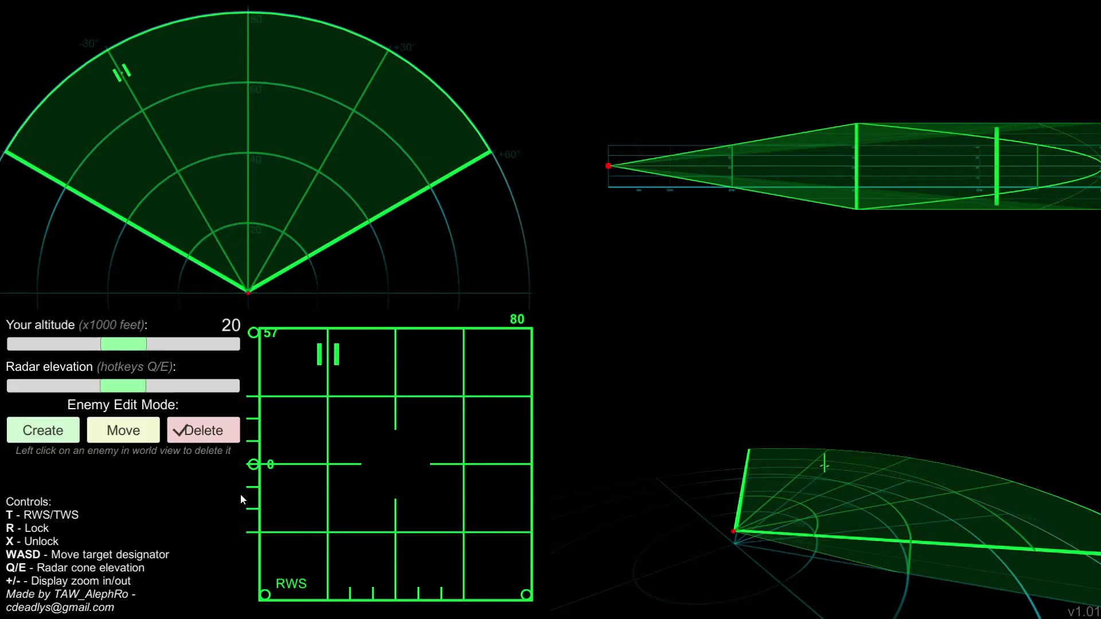
# Bring the target designator back to the centre line at about 31 nm.
pyautogui.press('s')
pyautogui.press('s')
pyautogui.press('d')
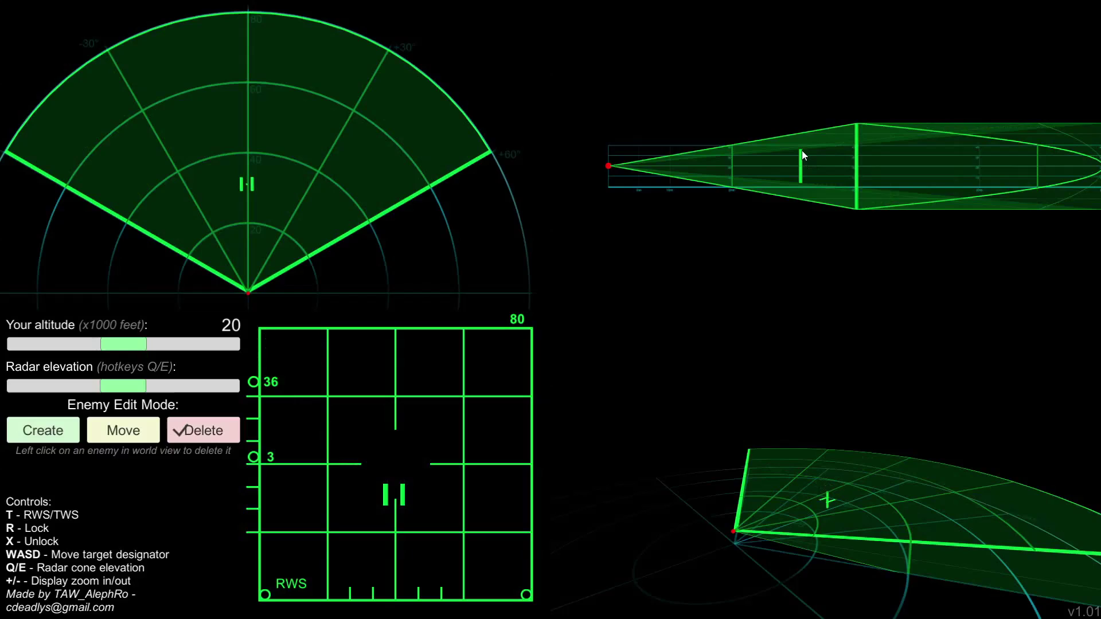
# Move the target designator in and out in range and set it just right of centre at about 49 nm.
pyautogui.moveTo(880, 484); pyautogui.dragTo(836, 503)
pyautogui.press('s')
pyautogui.press('w')
pyautogui.press('s')
pyautogui.press('s')
pyautogui.press('s')
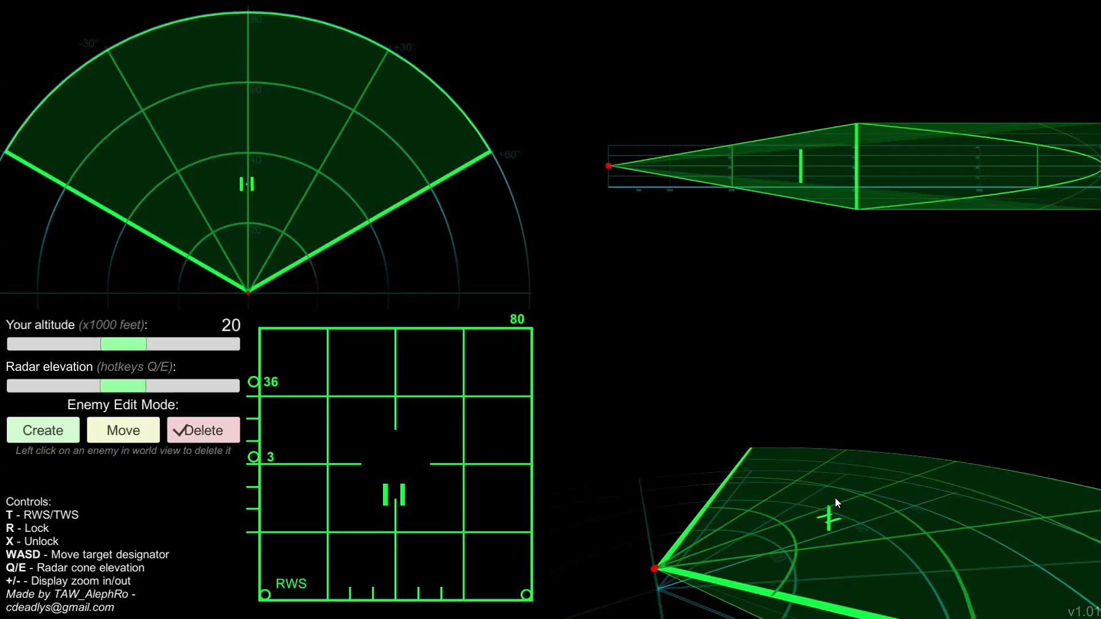
pyautogui.press('d')
pyautogui.press('w')
pyautogui.press('a')
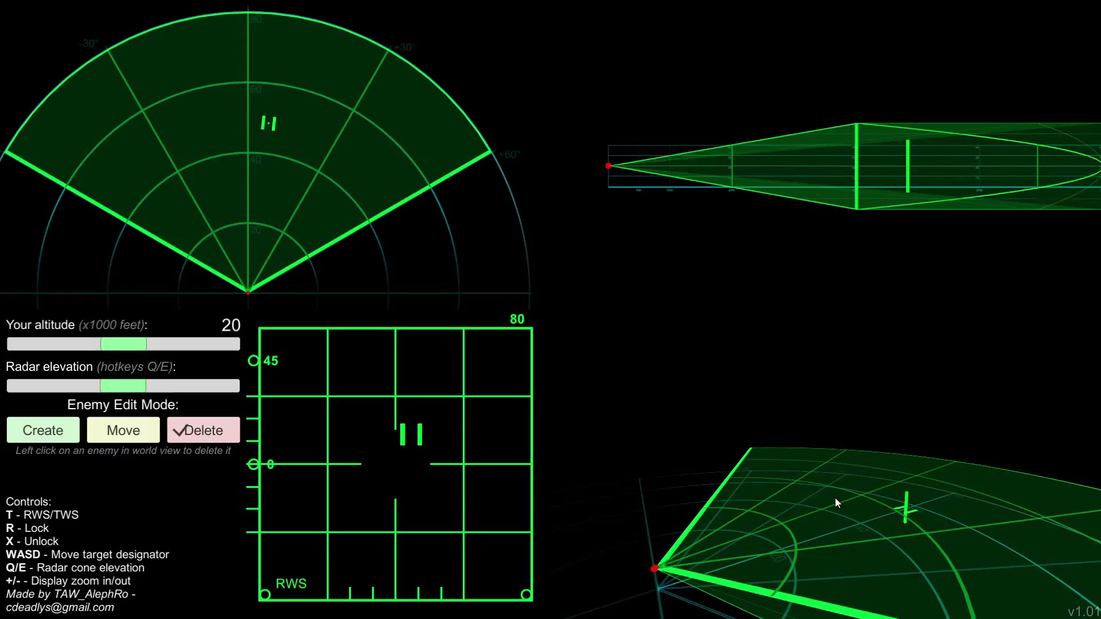
# Shift the target designator to the left side of the scope and out to about 60 nm.
pyautogui.press('a')
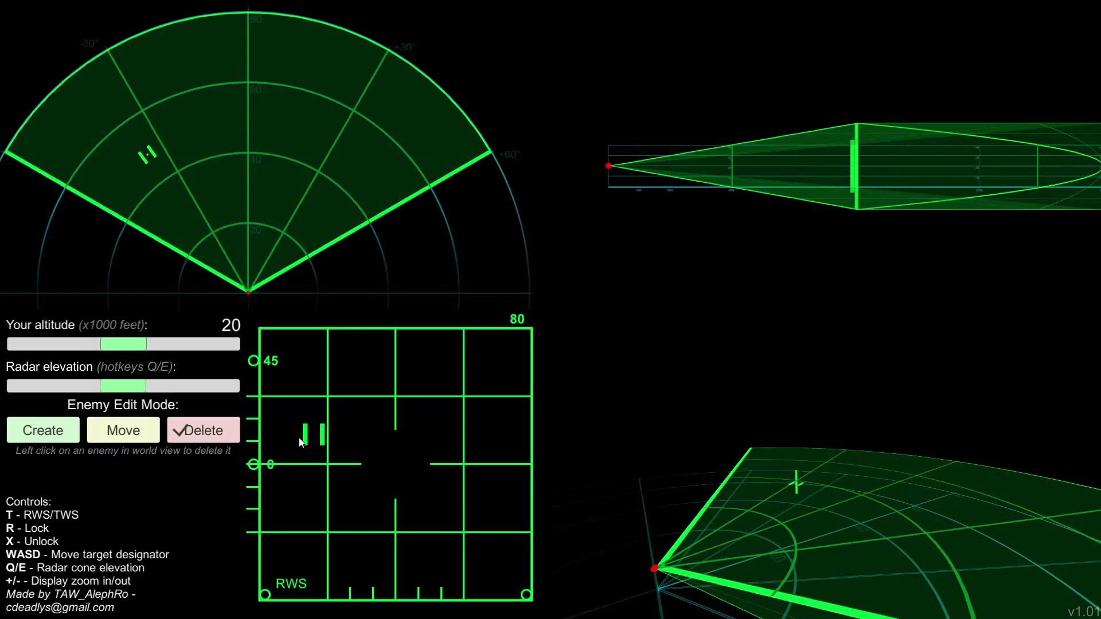
pyautogui.press('a')
pyautogui.press('w')
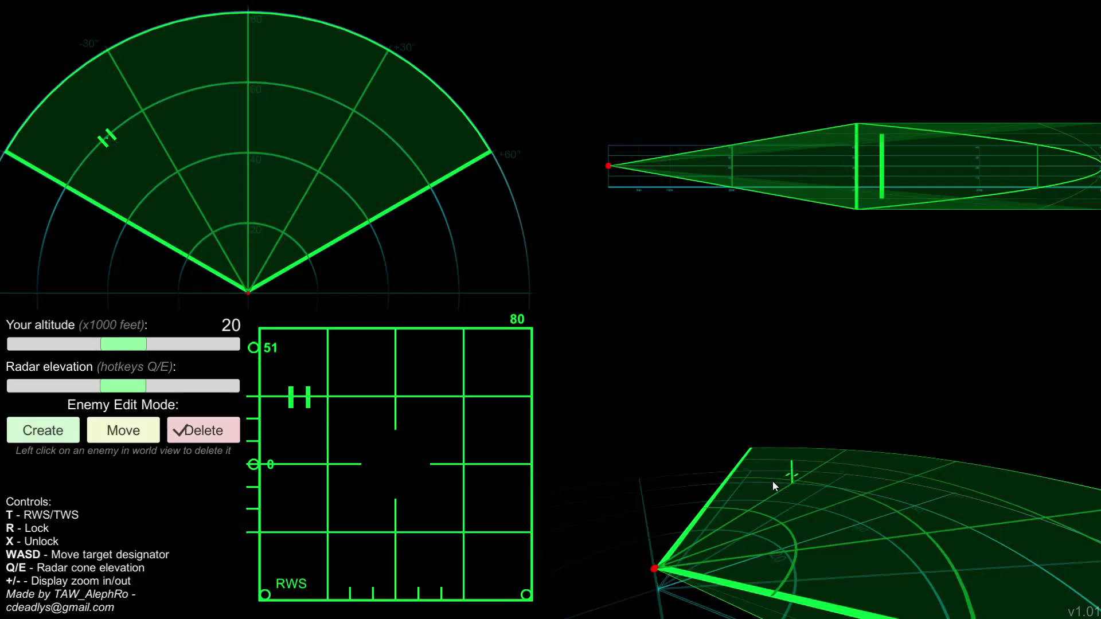
# Vary the target designator's range and return it to the centre line at about 25 nm.
pyautogui.moveTo(772, 481); pyautogui.dragTo(717, 546)
pyautogui.press('w')
pyautogui.press('s')
pyautogui.press('s')
pyautogui.press('s')
pyautogui.press('w')
pyautogui.press('d')
pyautogui.moveTo(858, 493); pyautogui.dragTo(736, 502)
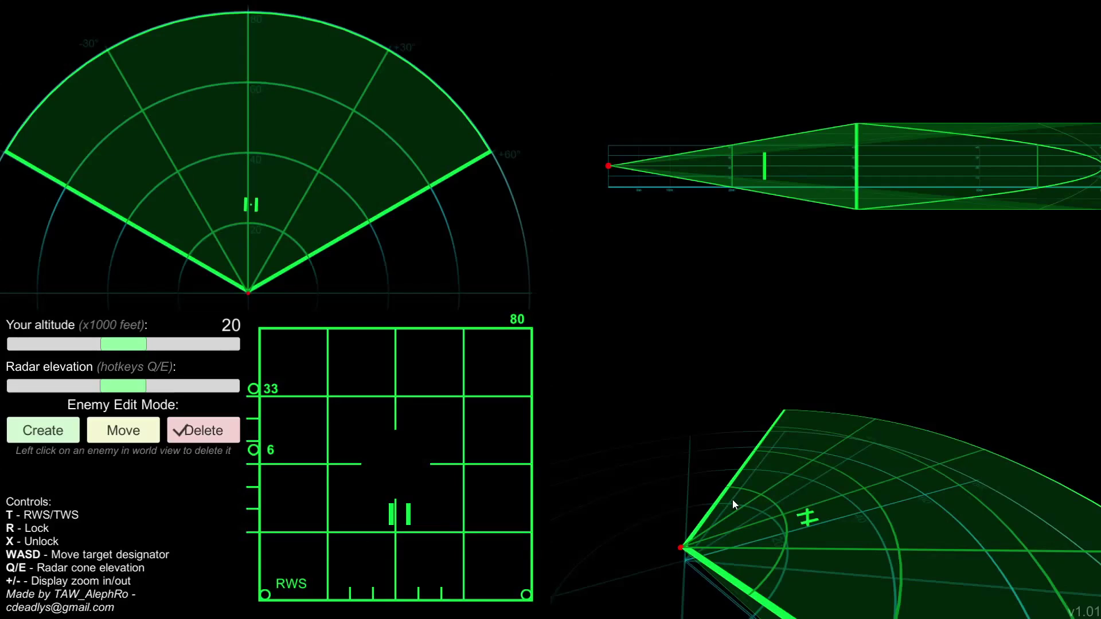
# Bring the target designator in along the centre line to about 10 nm, checking it in the enlarged side view.
pyautogui.moveTo(711, 164); pyautogui.dragTo(790, 170, button='middle')
pyautogui.scroll(5, 799, 201)
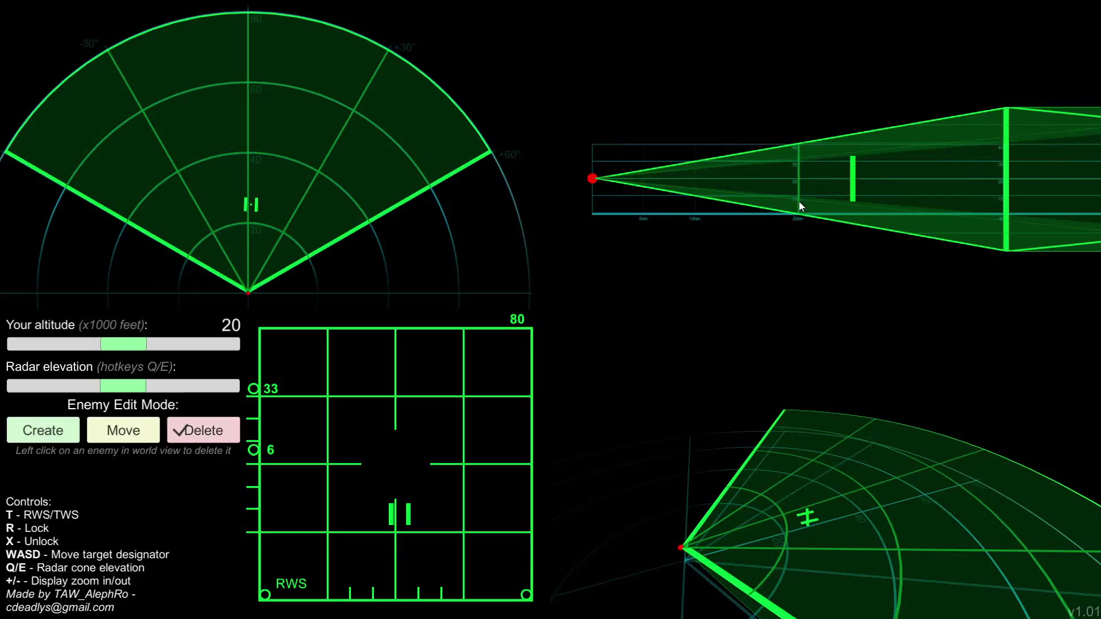
pyautogui.moveTo(775, 209); pyautogui.dragTo(804, 196, button='middle')
pyautogui.press('s')
pyautogui.press('s')
pyautogui.press('w')
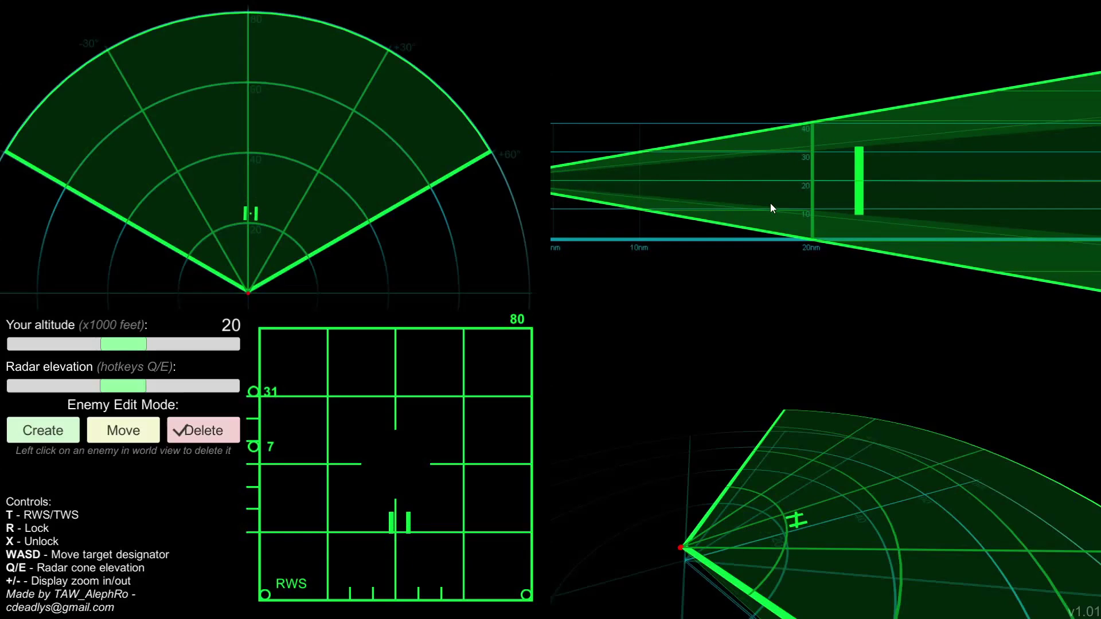
pyautogui.press('s')
pyautogui.press('s')
# Set the radar display range to 40 and raise the radar elevation to 12.
pyautogui.press('+')
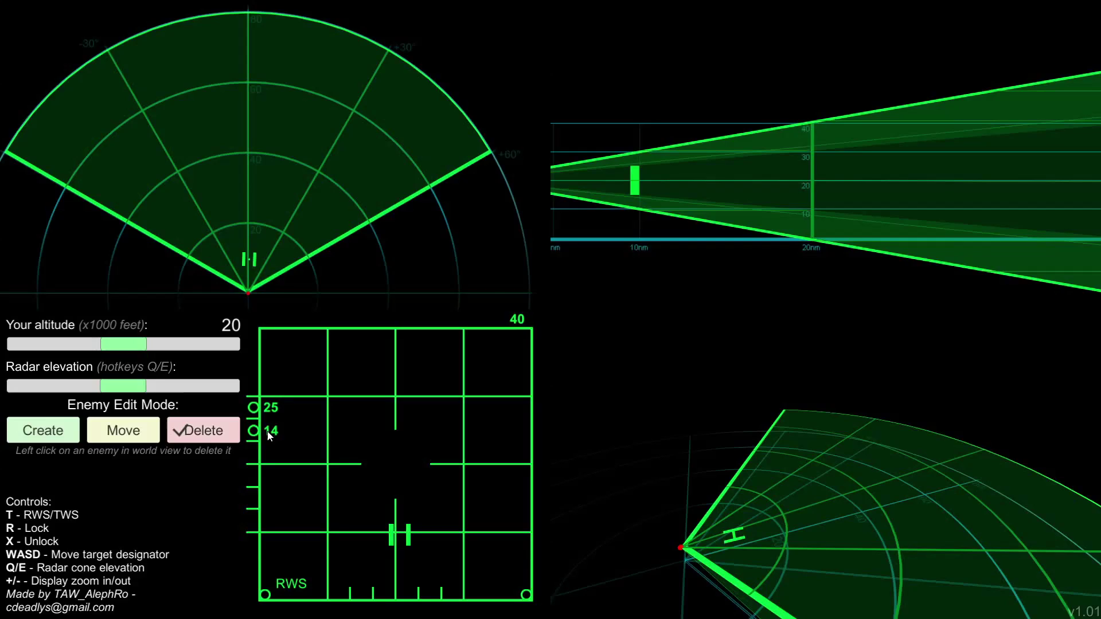
pyautogui.scroll(3, 757, 251)
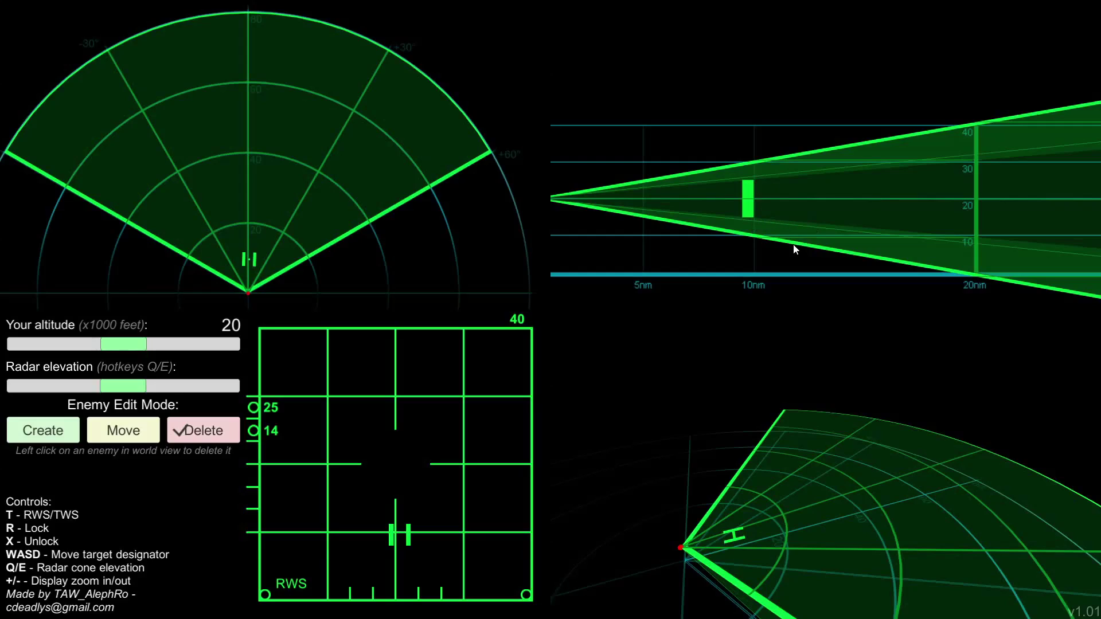
pyautogui.press('e')
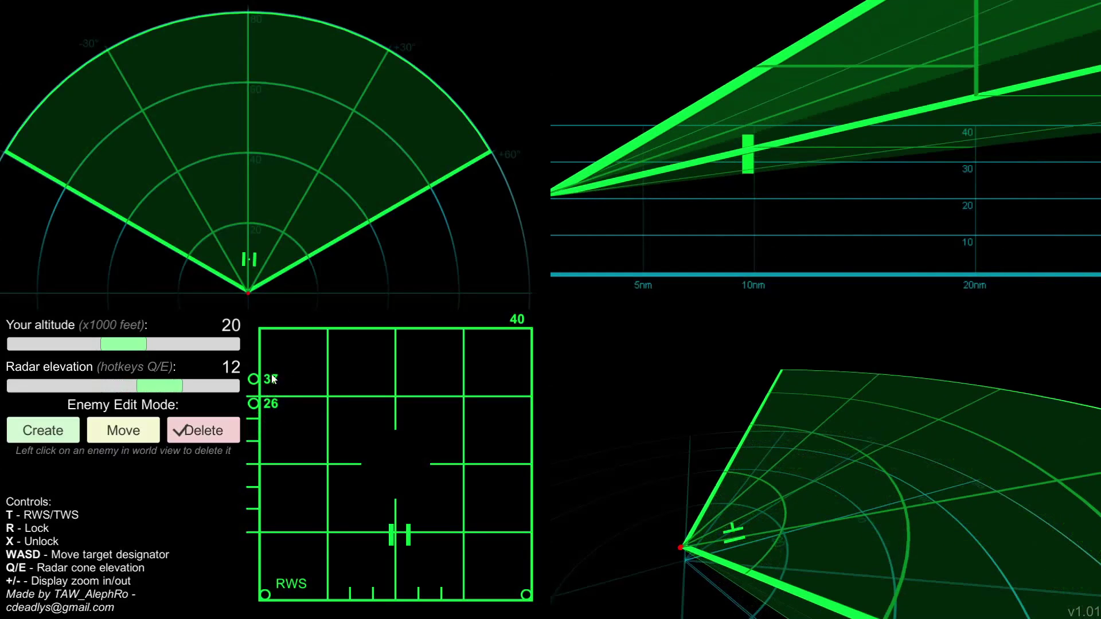
# Set the radar display range to 80 and move the target designator out to about 36 nm, just left of the centre line.
pyautogui.scroll(-5, 732, 193)
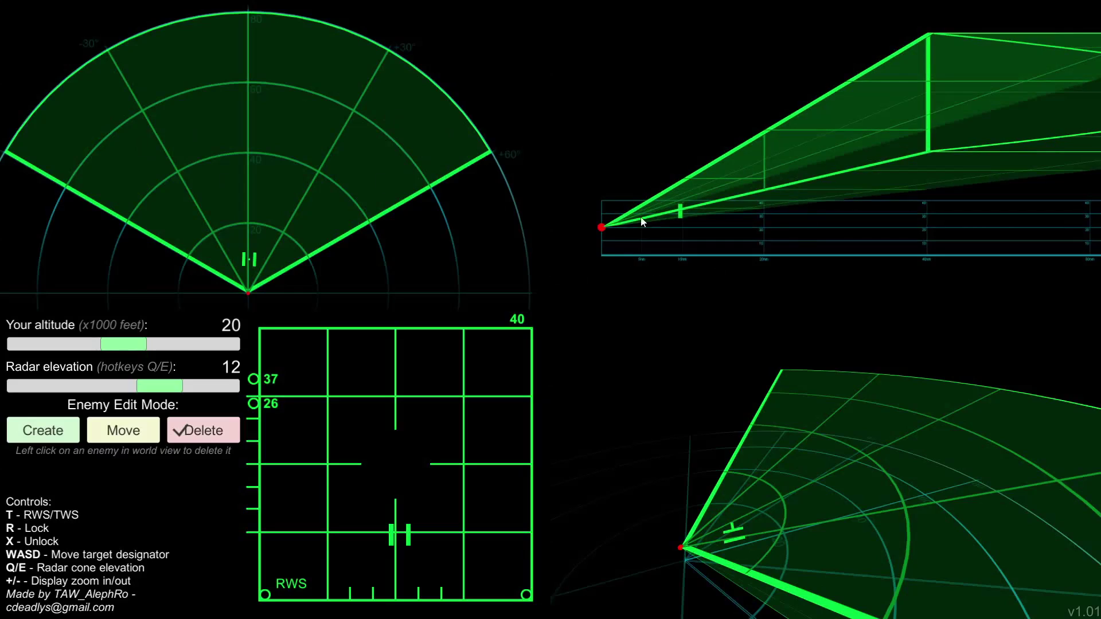
pyautogui.moveTo(814, 563); pyautogui.dragTo(874, 477, button='right')
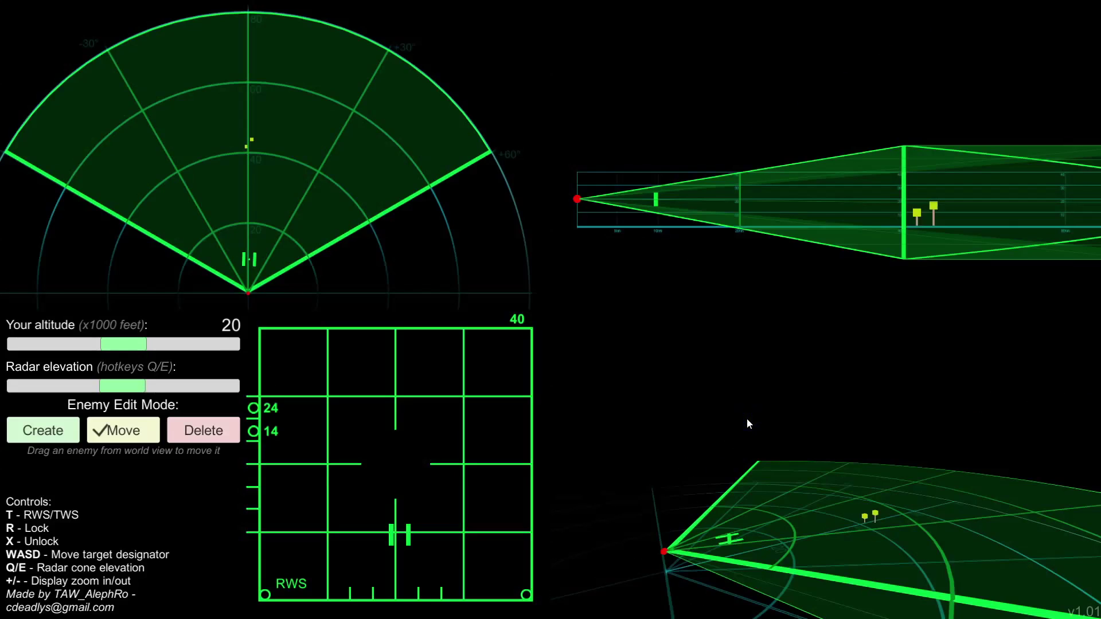
pyautogui.moveTo(728, 462); pyautogui.dragTo(599, 500, button='right')
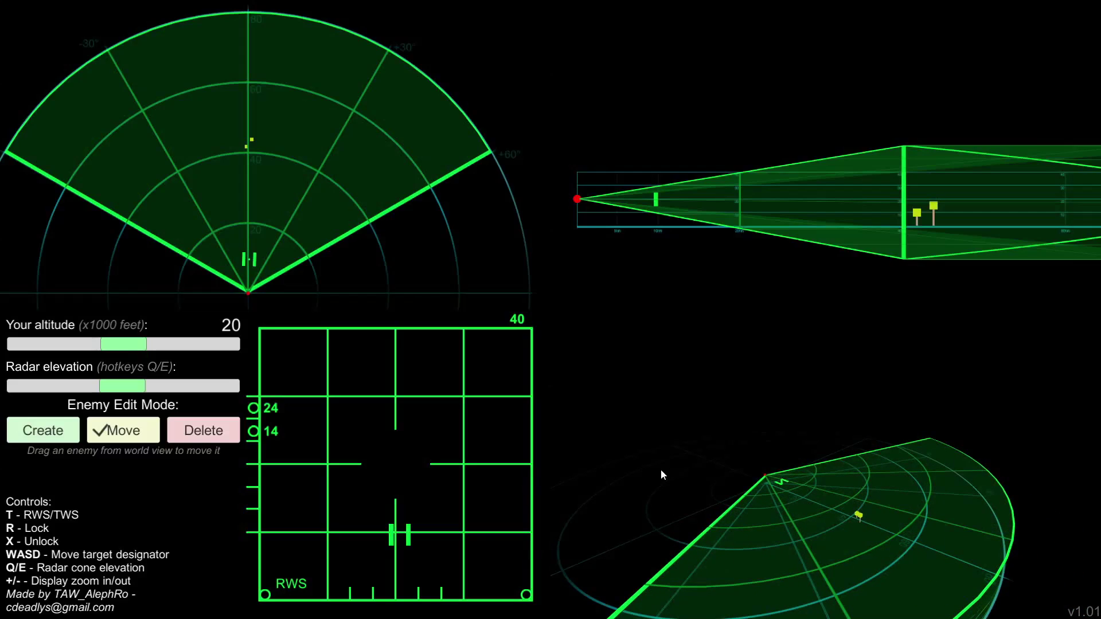
pyautogui.press('-')
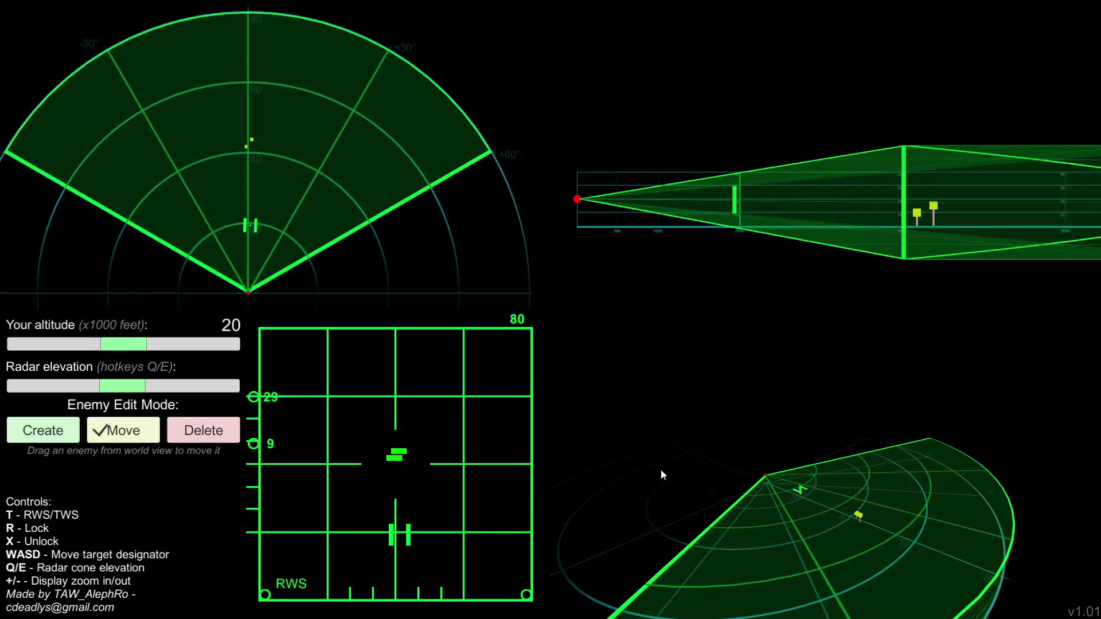
pyautogui.press('+')
pyautogui.press('-')
pyautogui.press('w')
pyautogui.press('w')
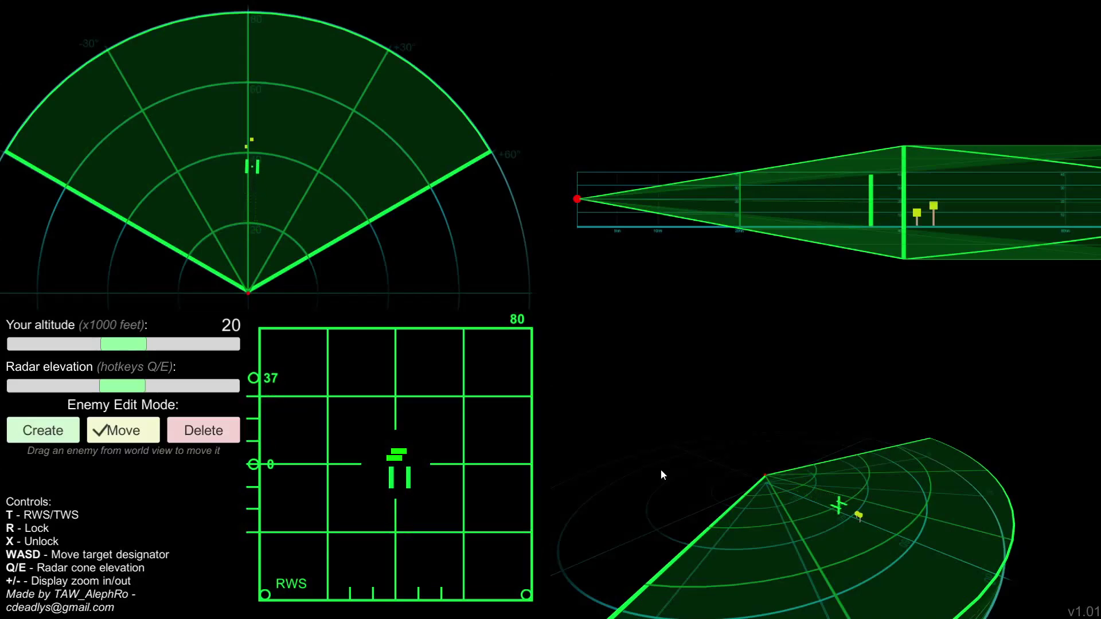
pyautogui.press('a')
# Set your altitude to 40 thousand feet and move the target designator out to about 44 nm.
pyautogui.moveTo(662, 471); pyautogui.dragTo(797, 467, button='right')
pyautogui.moveTo(128, 345); pyautogui.dragTo(240, 345)
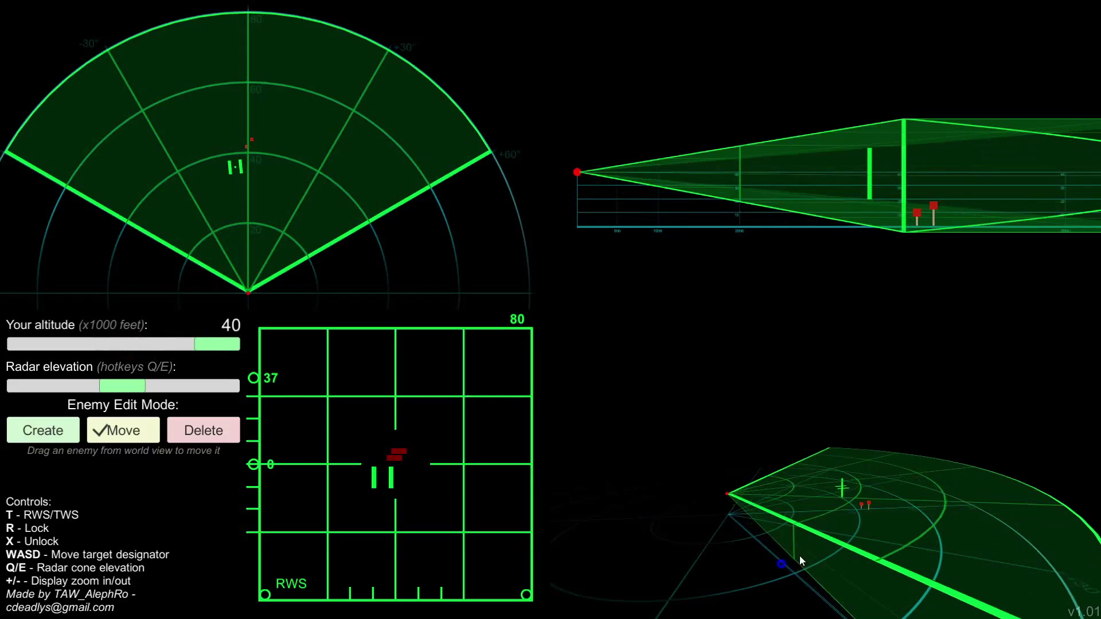
pyautogui.moveTo(800, 556); pyautogui.dragTo(753, 512, button='right')
pyautogui.moveTo(220, 344); pyautogui.dragTo(316, 366)
pyautogui.moveTo(720, 517); pyautogui.dragTo(651, 572, button='right')
pyautogui.press('w')
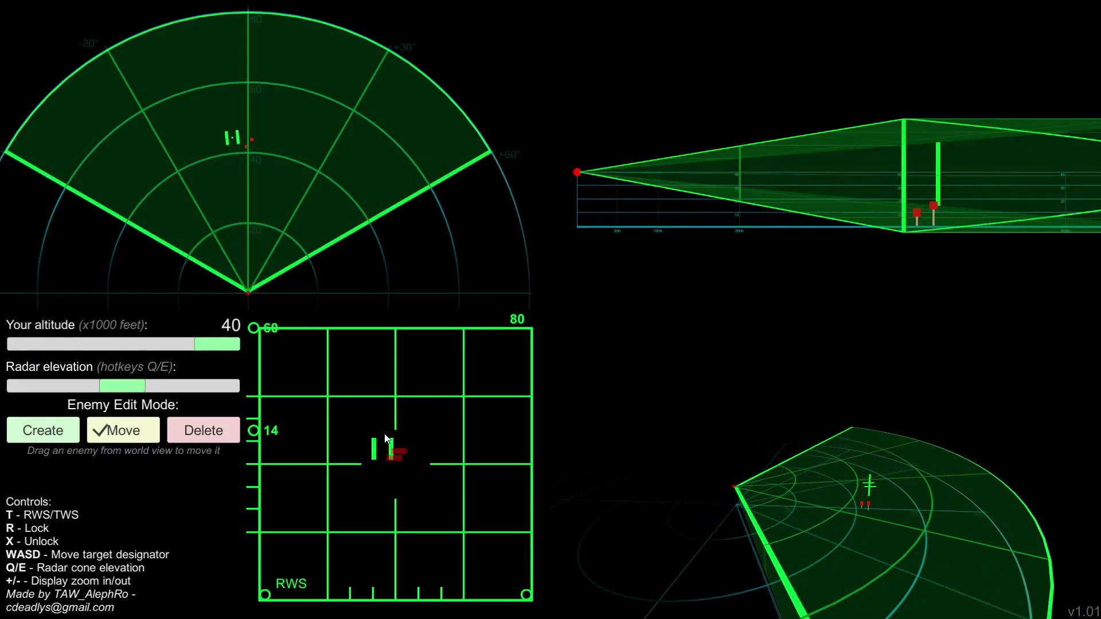
# Switch the radar to TWS and lower the radar elevation to -6 so the scan covers both enemies.
pyautogui.press('t')
pyautogui.press('q')
pyautogui.press('q')
pyautogui.press('q')
pyautogui.press('q')
pyautogui.press('q')
pyautogui.press('q')
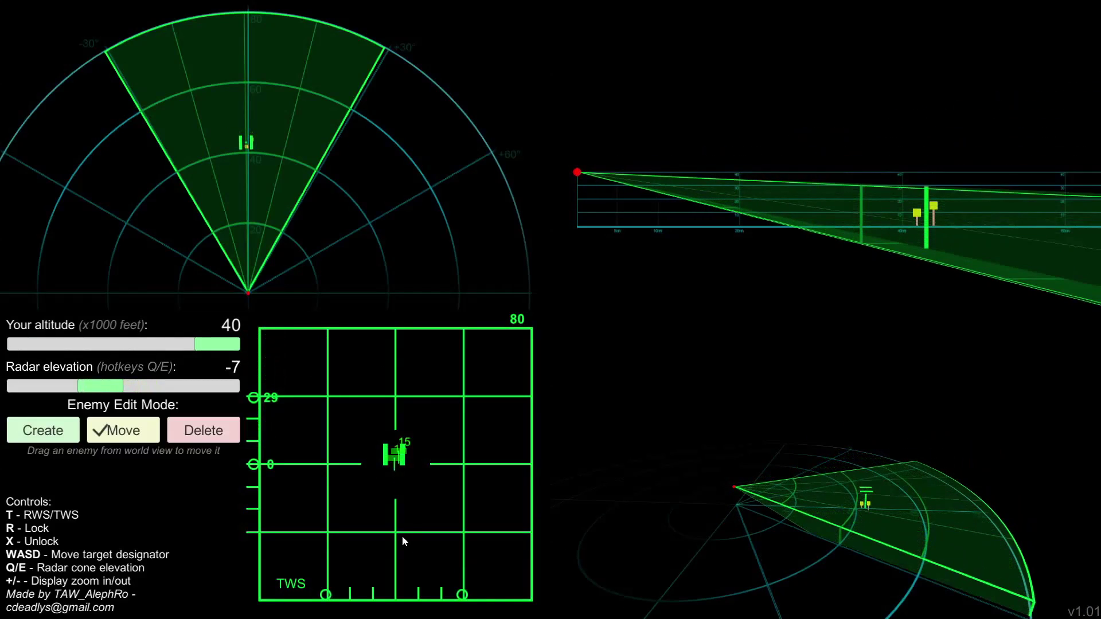
pyautogui.press('e')
# Lock and unlock the enemies in turn, switching between RWS and TWS and ending in TWS with the nearer enemy locked.
pyautogui.press('r')
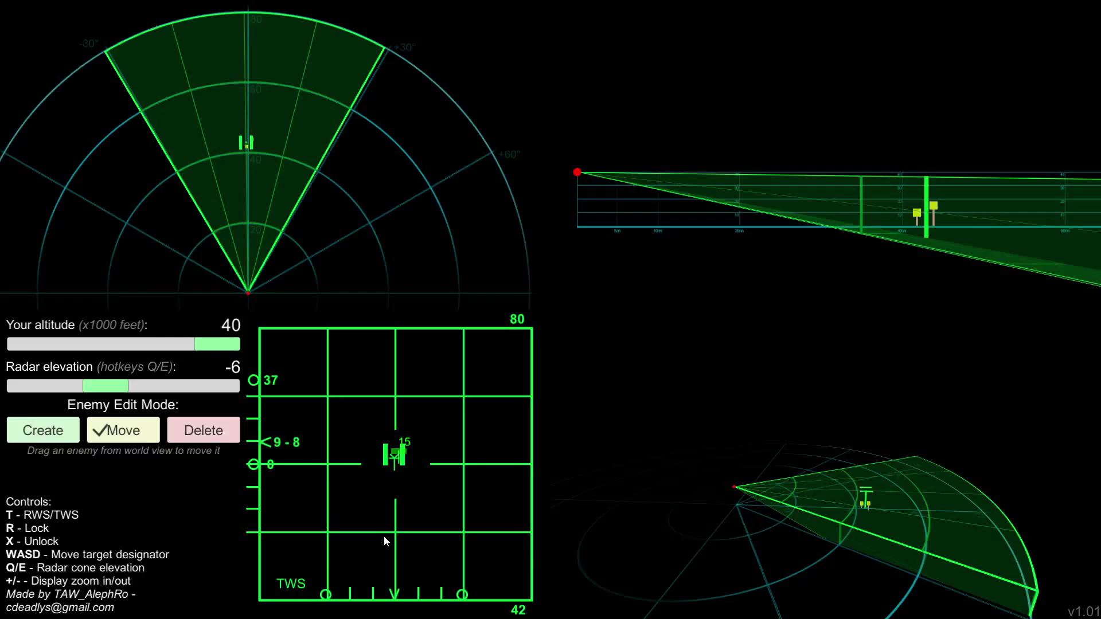
pyautogui.press('x')
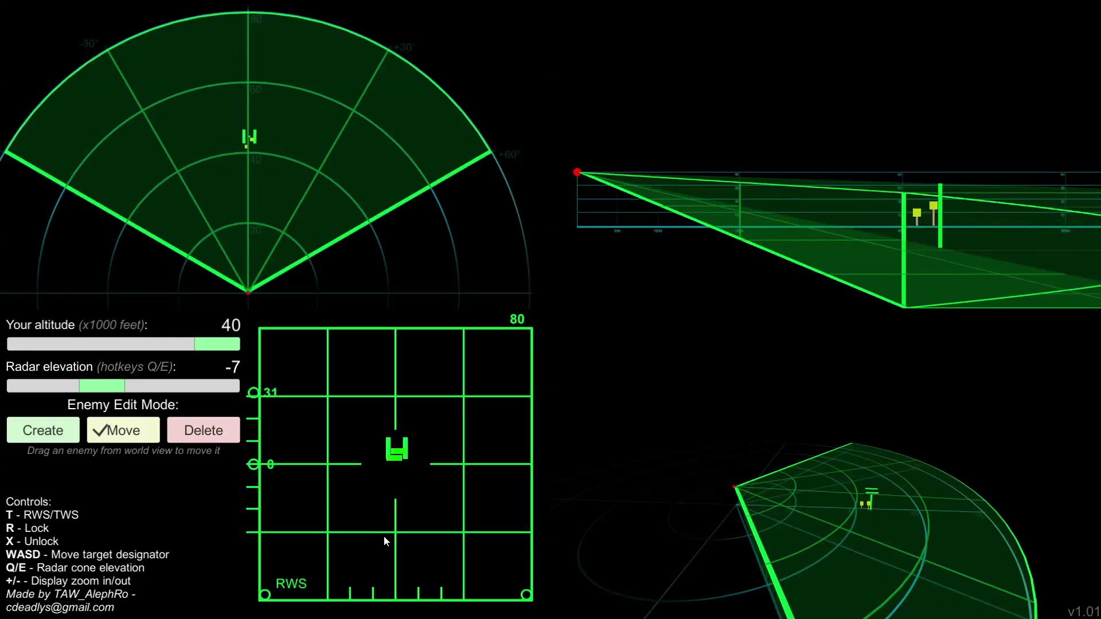
pyautogui.press('r')
pyautogui.press('x')
pyautogui.press('t')
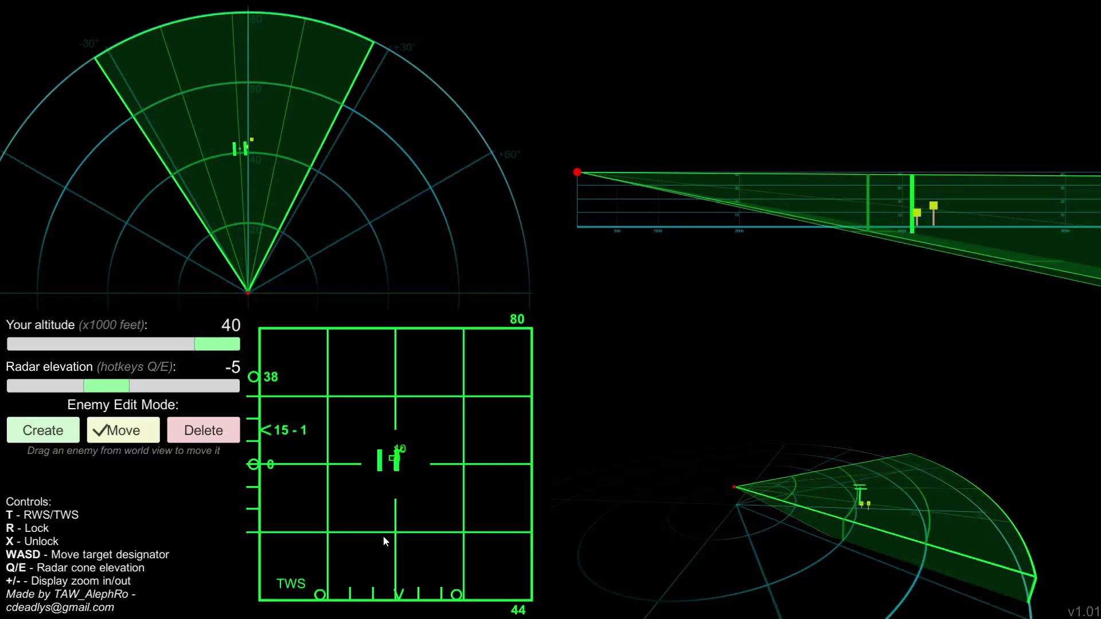
# Centre the target designator on the locked enemy and vary the radar elevation up and down, ending at -6.
pyautogui.press('d')
pyautogui.press('q')
pyautogui.press('e')
pyautogui.moveTo(835, 510); pyautogui.dragTo(898, 400)
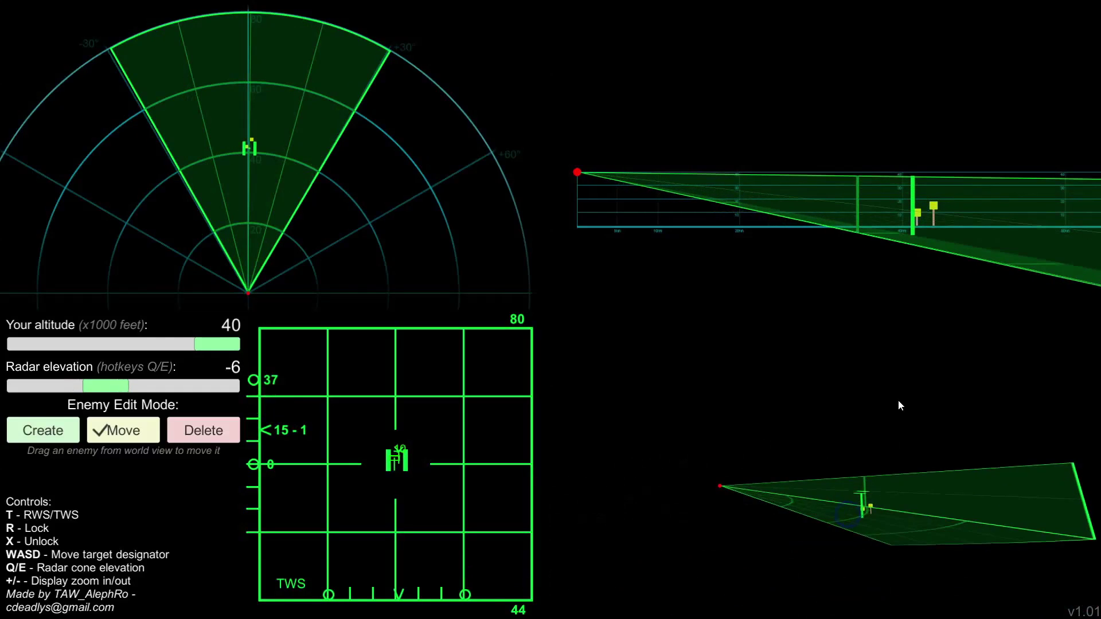
pyautogui.press('e')
pyautogui.press('e')
pyautogui.press('q')
pyautogui.press('q')
pyautogui.press('q')
pyautogui.press('e')
pyautogui.press('e')
pyautogui.press('q')
pyautogui.press('q')
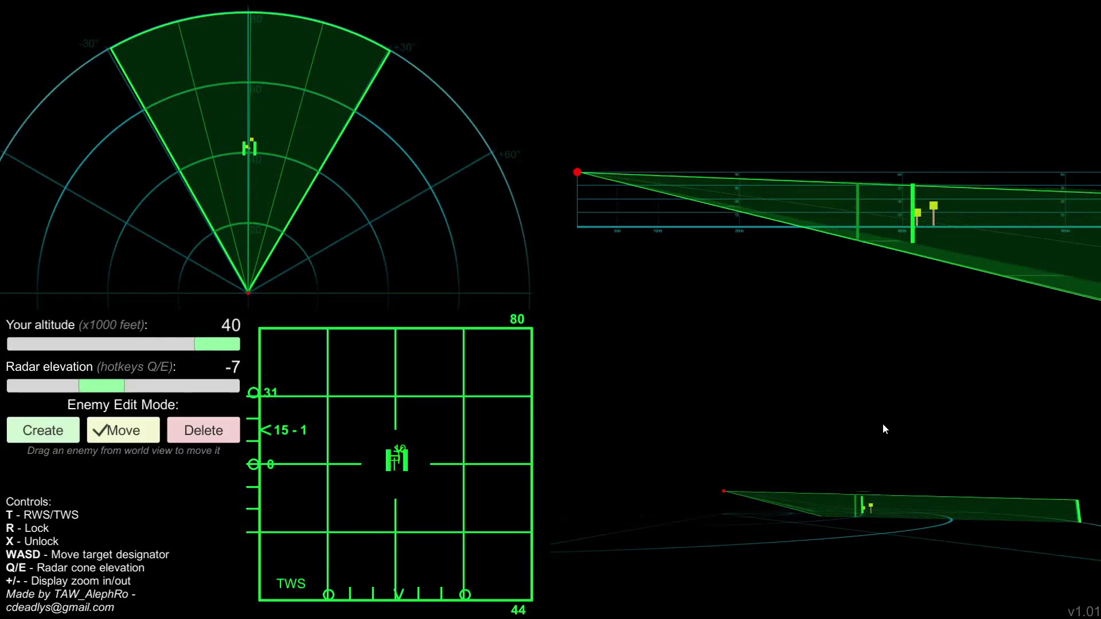
pyautogui.press('e')
pyautogui.press('e')
pyautogui.press('q')
pyautogui.moveTo(883, 423); pyautogui.dragTo(855, 447)
# Move the two enemies in to about 13 and 15 nm in the side view.
pyautogui.moveTo(916, 212); pyautogui.dragTo(687, 220)
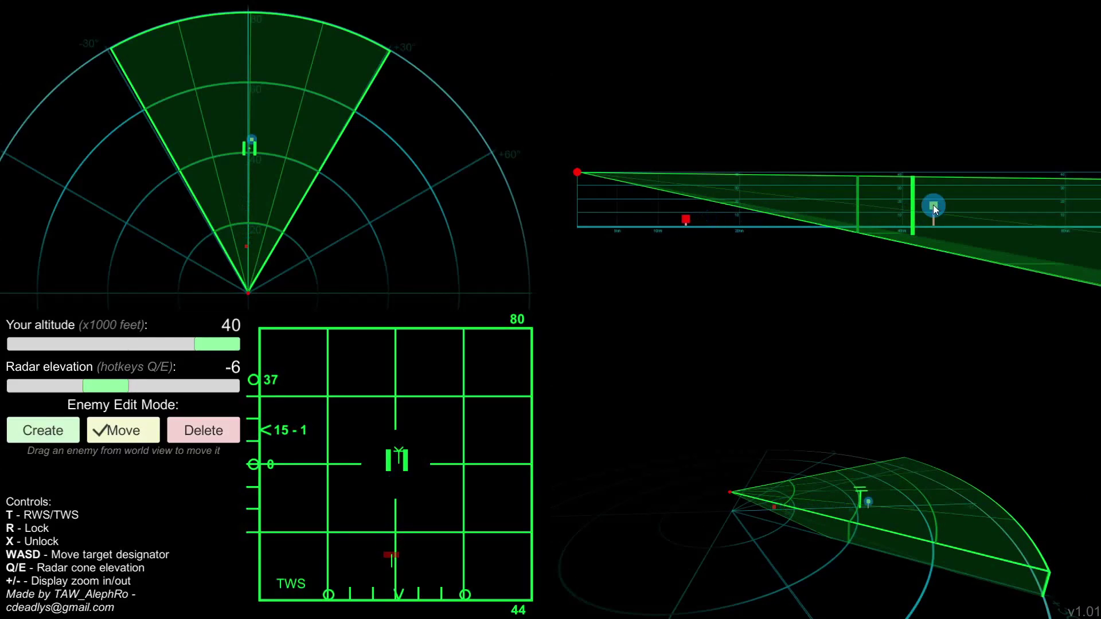
pyautogui.moveTo(934, 205)
pyautogui.mouseDown()
pyautogui.moveTo(700, 211)
pyautogui.moveTo(986, 128)
pyautogui.mouseUp()
pyautogui.scroll(3, 648, 312)
pyautogui.scroll(3, 653, 225)
pyautogui.moveTo(735, 530); pyautogui.dragTo(746, 480)
# Bring the target designator in to about 9 nm, with the radar elevation set to -2 and the display range to 20.
pyautogui.press('s')
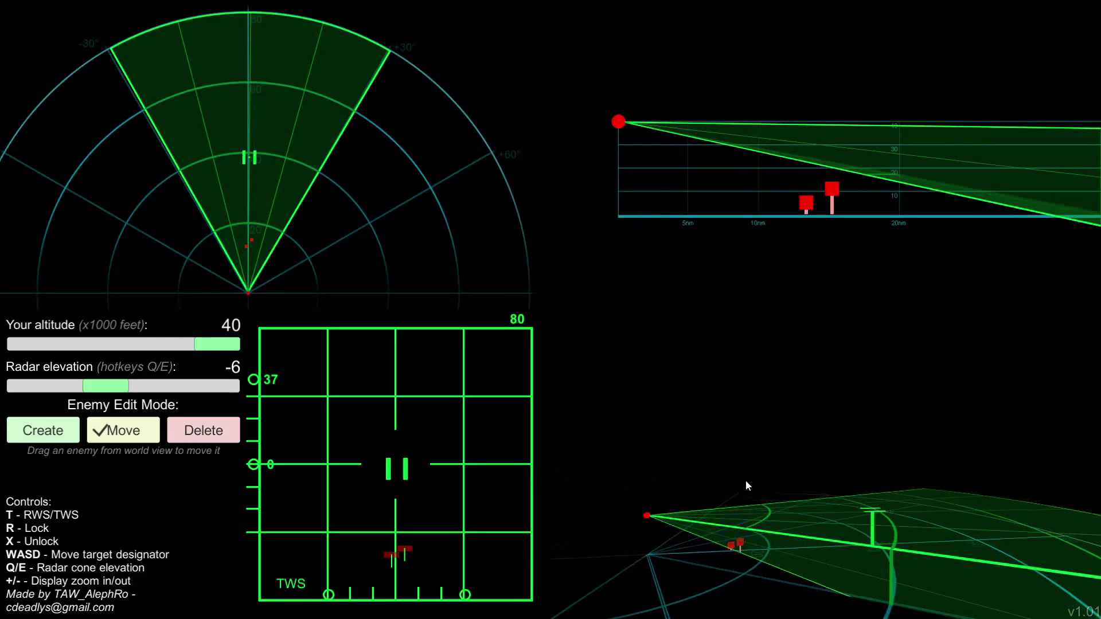
pyautogui.press('e')
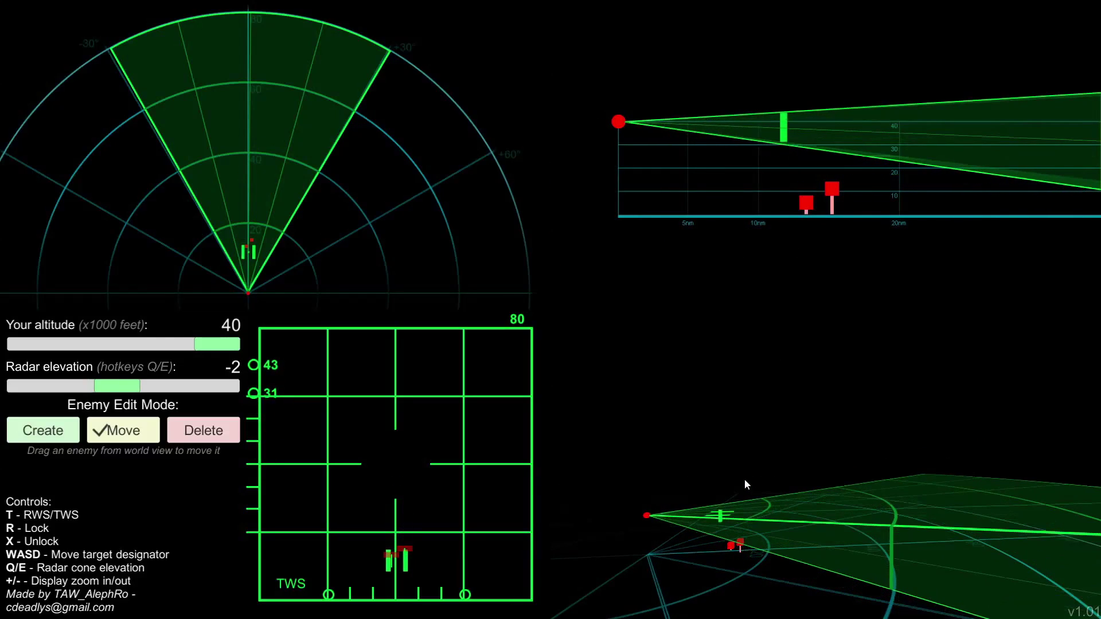
pyautogui.press('+')
pyautogui.press('+')
pyautogui.press('w')
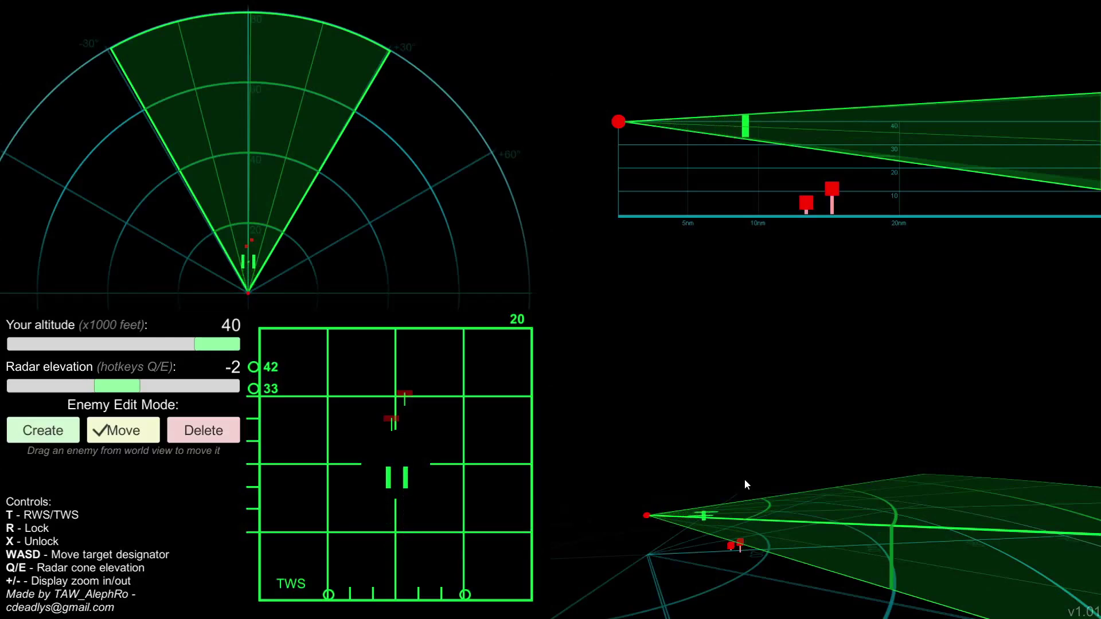
# Lower the radar elevation to -21 and place the target designator over the two close enemies at about 14 nm.
pyautogui.press('q')
pyautogui.press('q')
pyautogui.press('q')
pyautogui.press('q')
pyautogui.press('q')
pyautogui.press('q')
pyautogui.press('q')
pyautogui.press('q')
pyautogui.press('q')
pyautogui.press('q')
pyautogui.press('q')
pyautogui.press('q')
pyautogui.press('q')
pyautogui.press('q')
pyautogui.press('q')
pyautogui.press('q')
pyautogui.press('q')
pyautogui.press('q')
pyautogui.press('q')
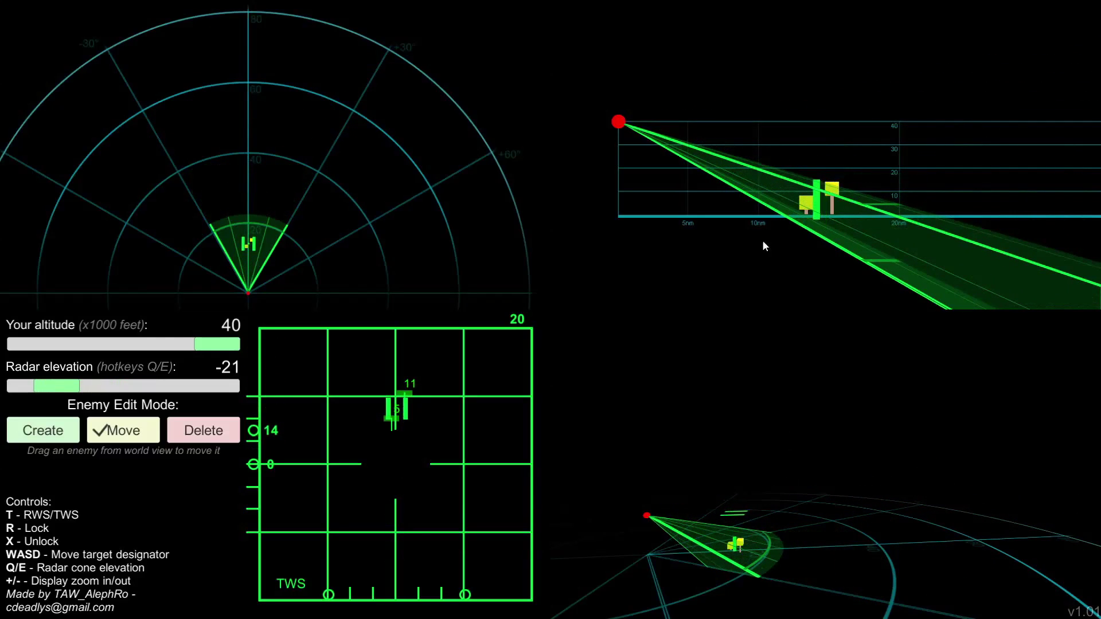
pyautogui.moveTo(771, 516); pyautogui.dragTo(931, 565)
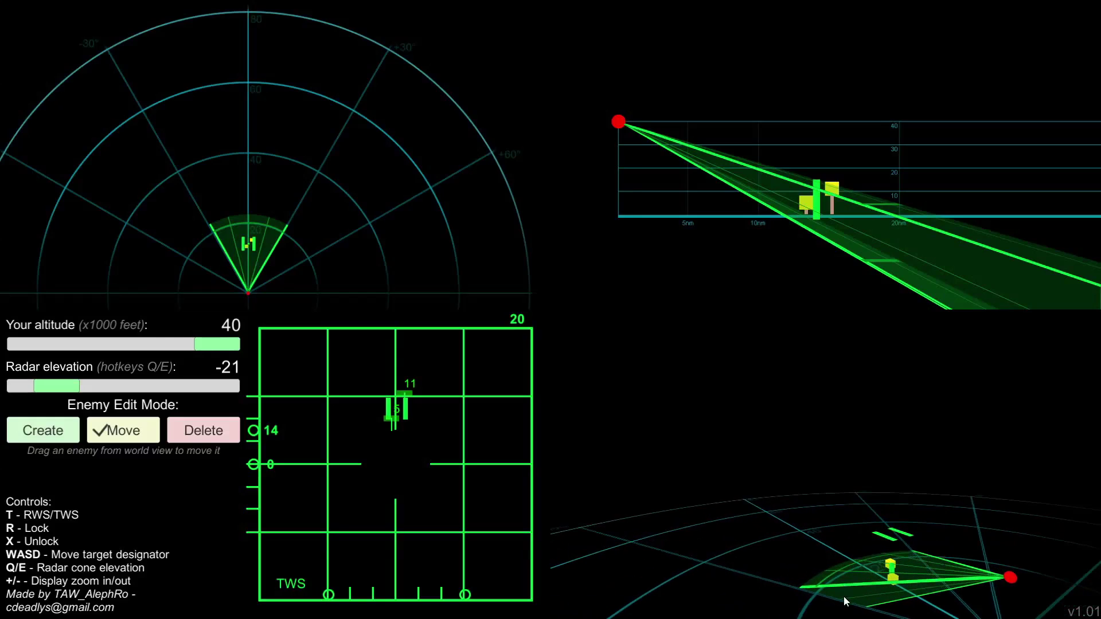
pyautogui.moveTo(898, 605); pyautogui.dragTo(711, 581)
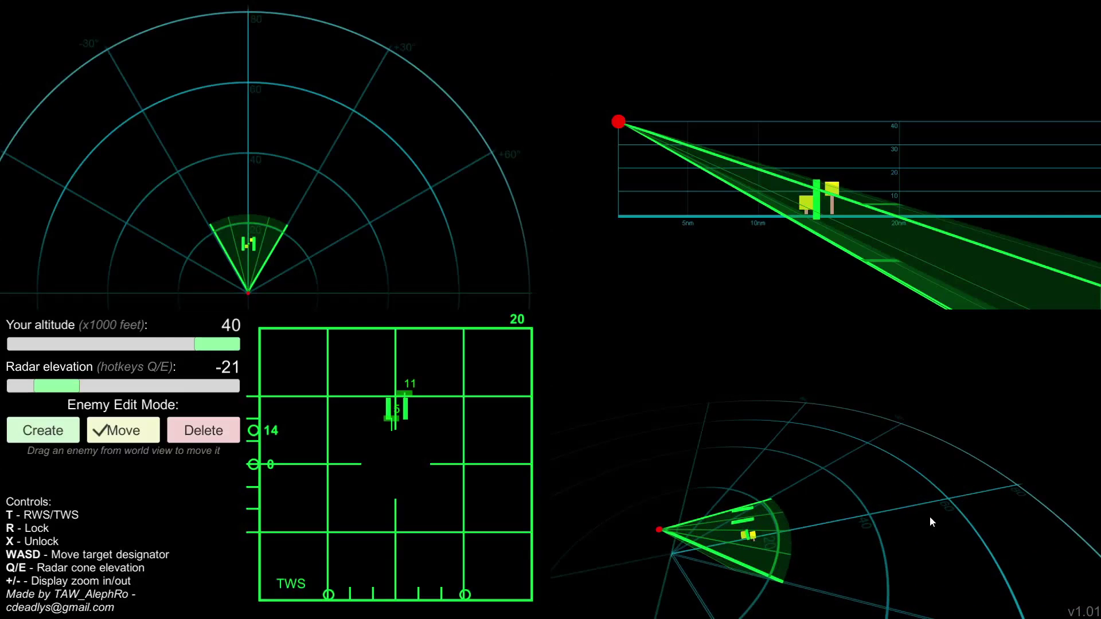